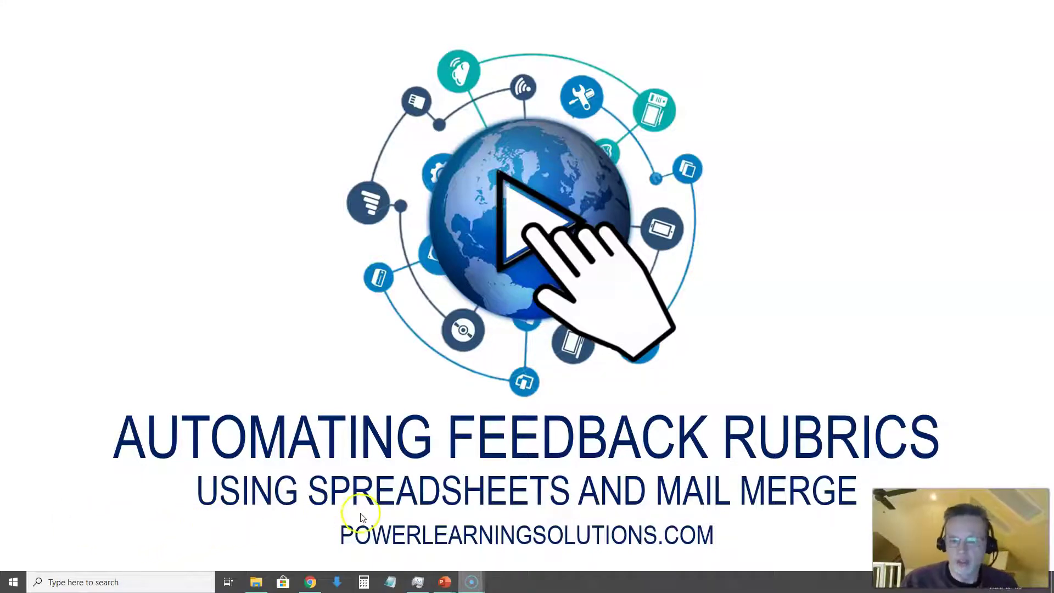
Open the SAMPLE STUDENT - Final Paper Proposal from the Submissions folder in Word
click(256, 581)
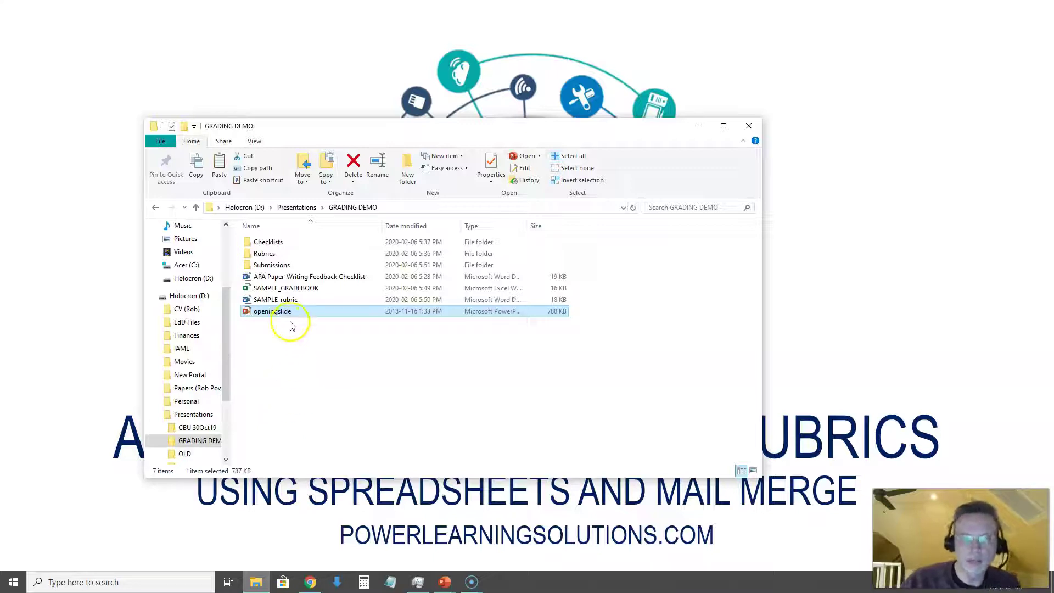
double_click(273, 267)
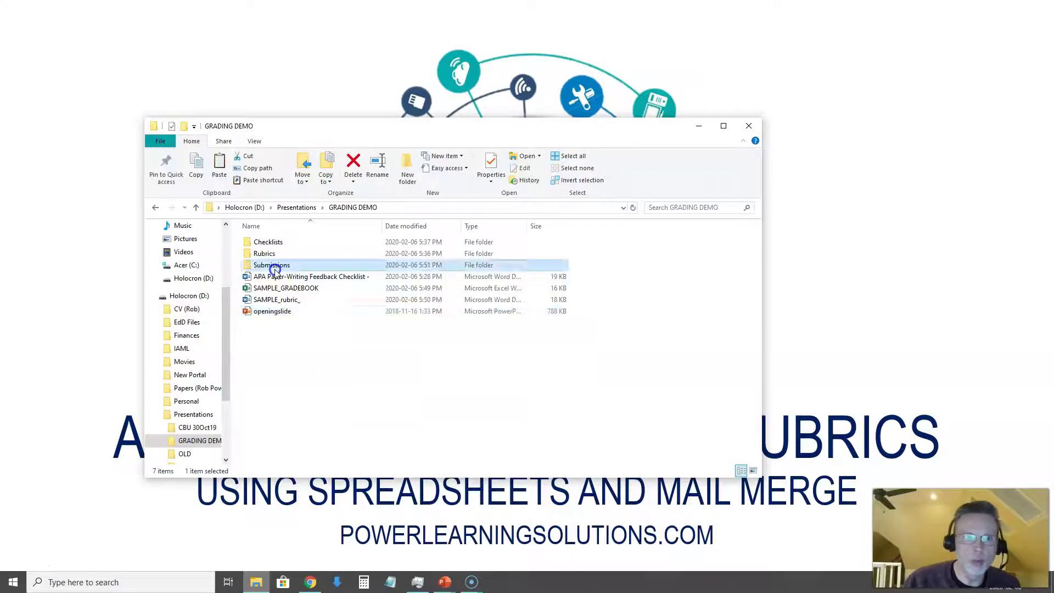
click(280, 246)
double_click(280, 246)
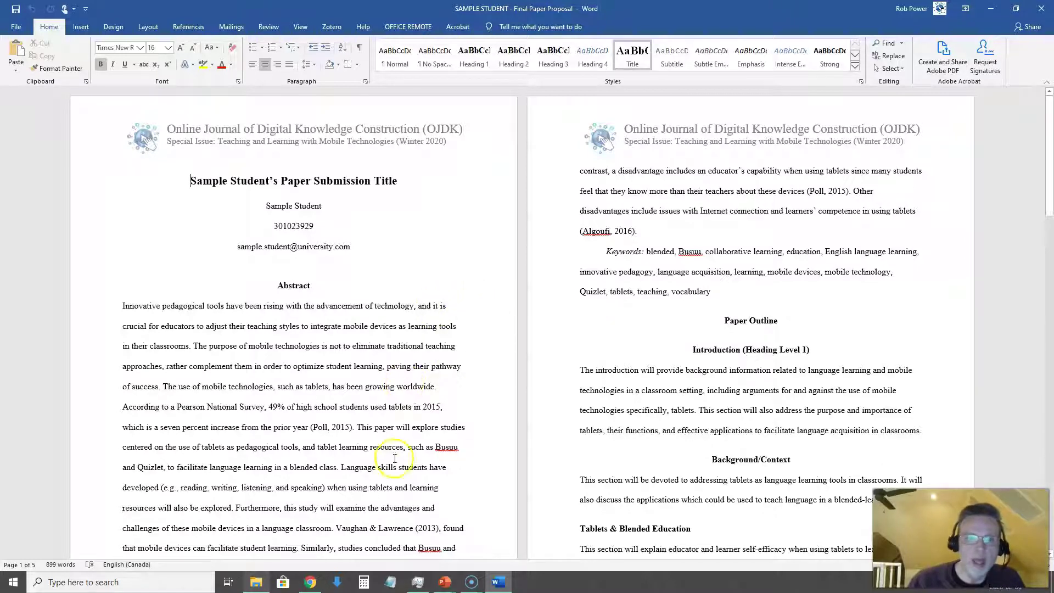
Return File Explorer to the GRADING DEMO folder with the checklist, gradebook and rubric files
click(263, 587)
click(353, 207)
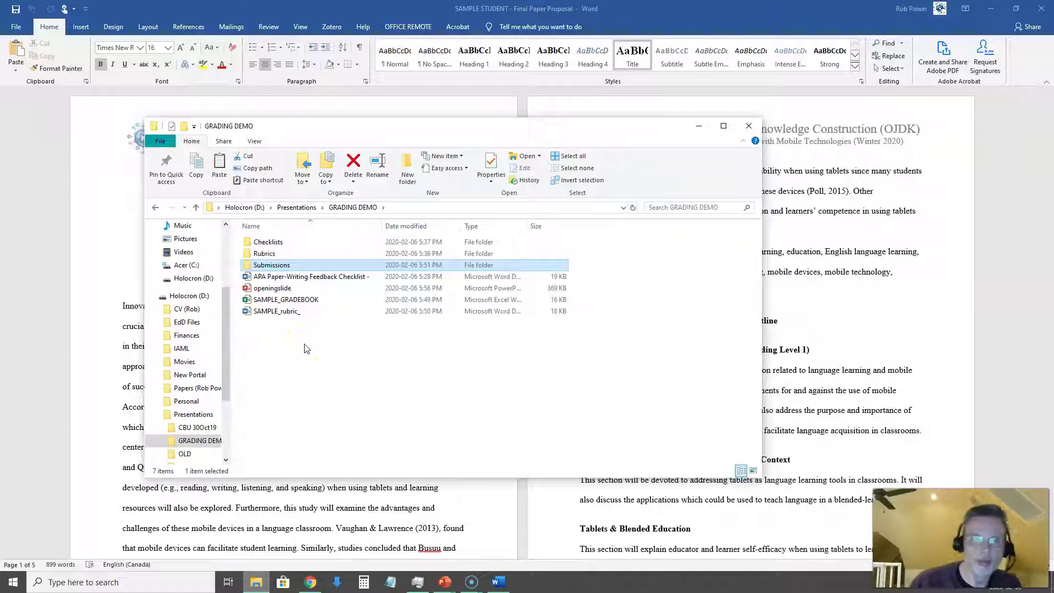
click(303, 346)
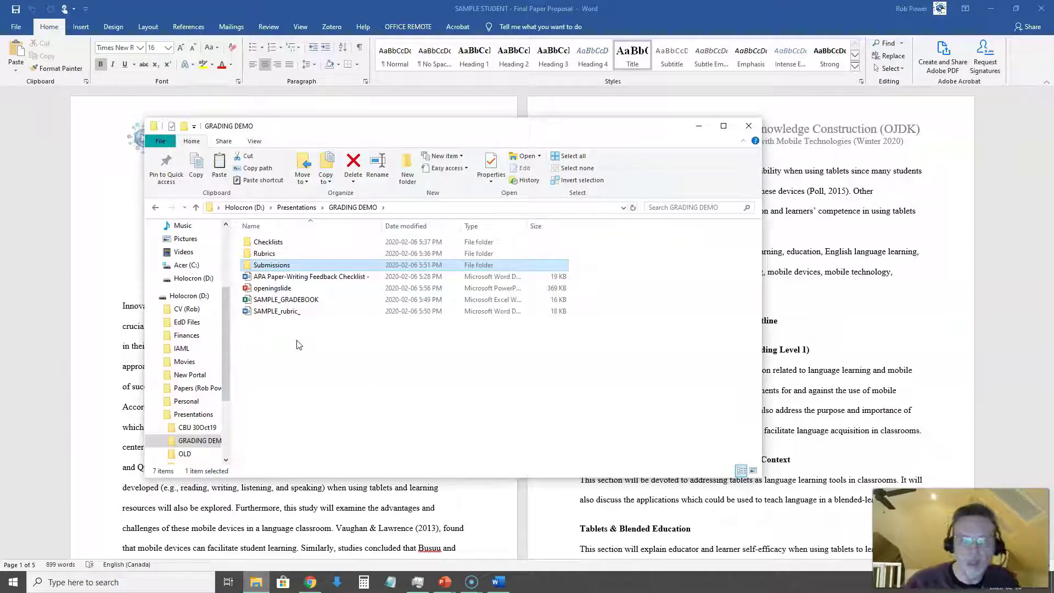
Open SAMPLE_GRADEBOOK in Excel to view its RUBRIC sheet of scores and comments
double_click(301, 301)
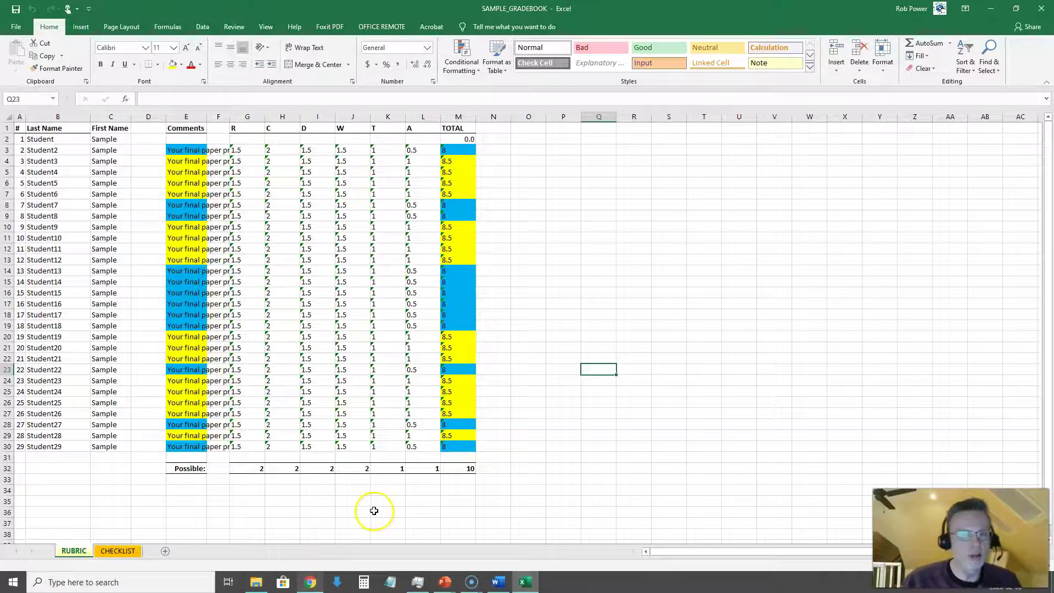
Open the SAMPLE_rubric_ document in Word and look over its score table and comments
click(255, 581)
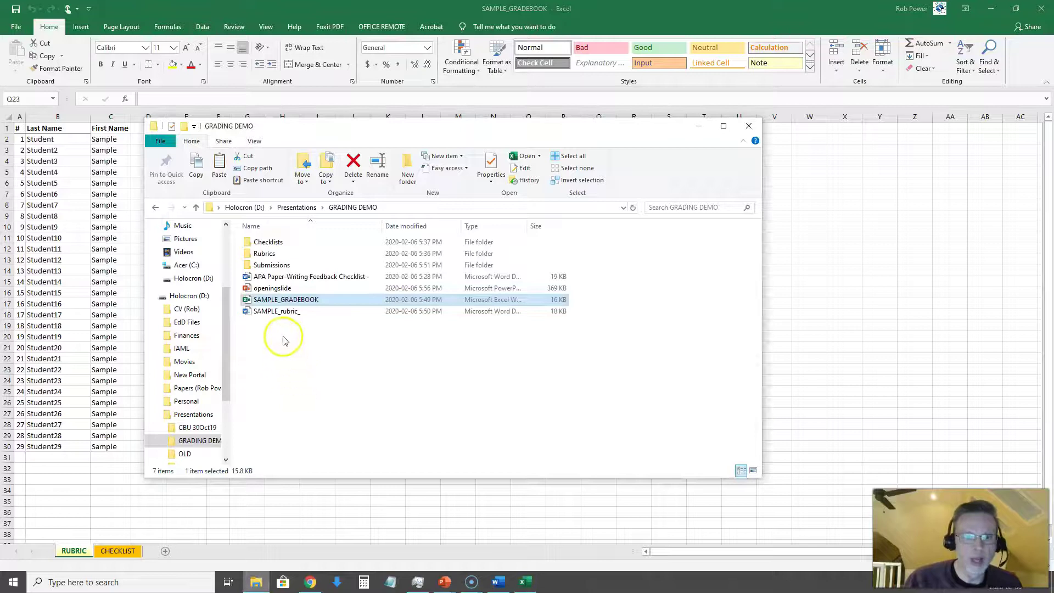
double_click(280, 317)
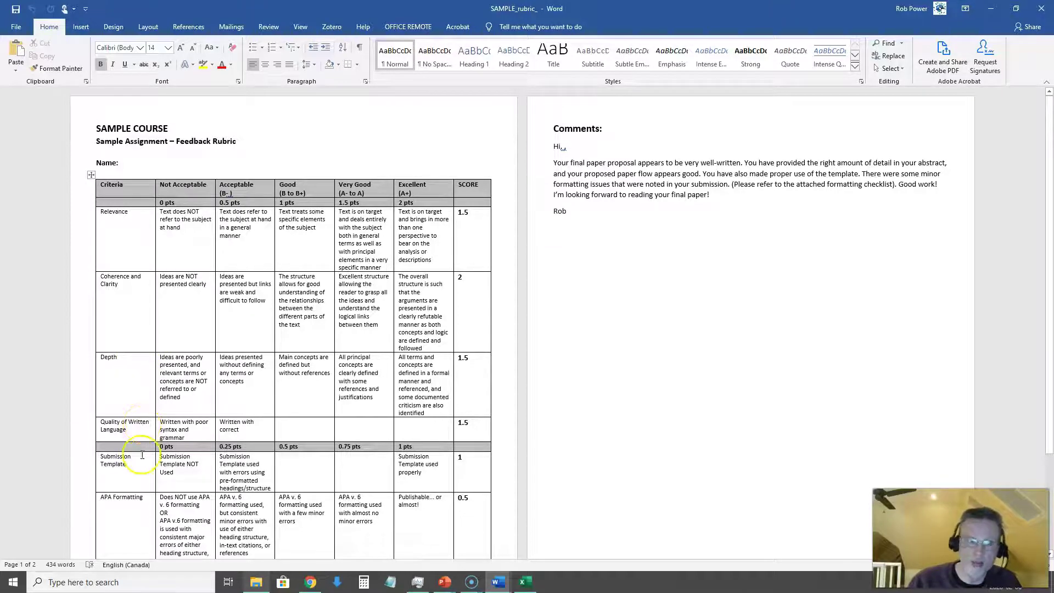
scroll(129, 475, down, 1)
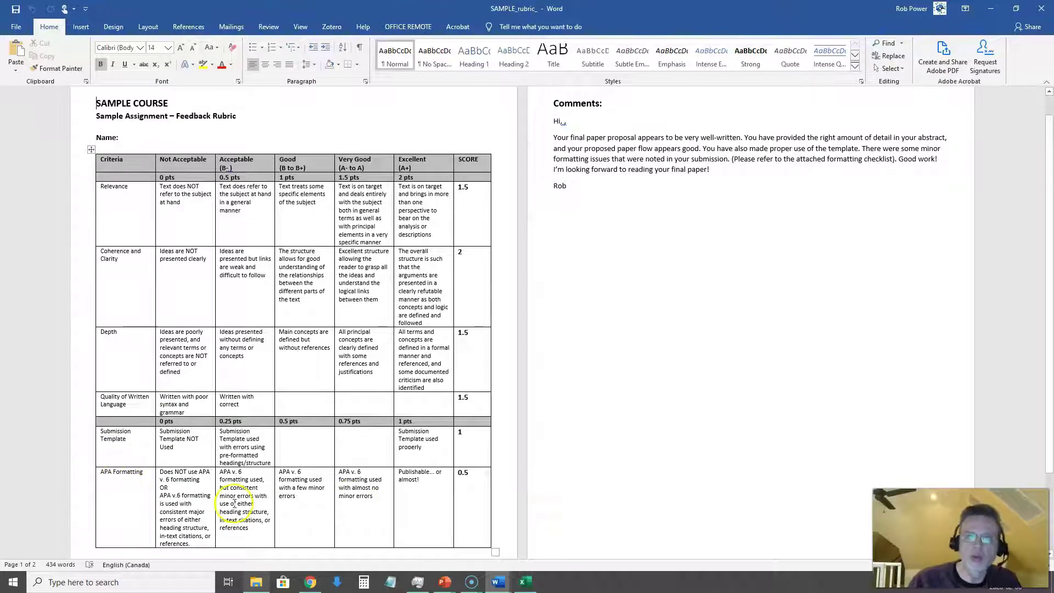
scroll(228, 503, up, 1)
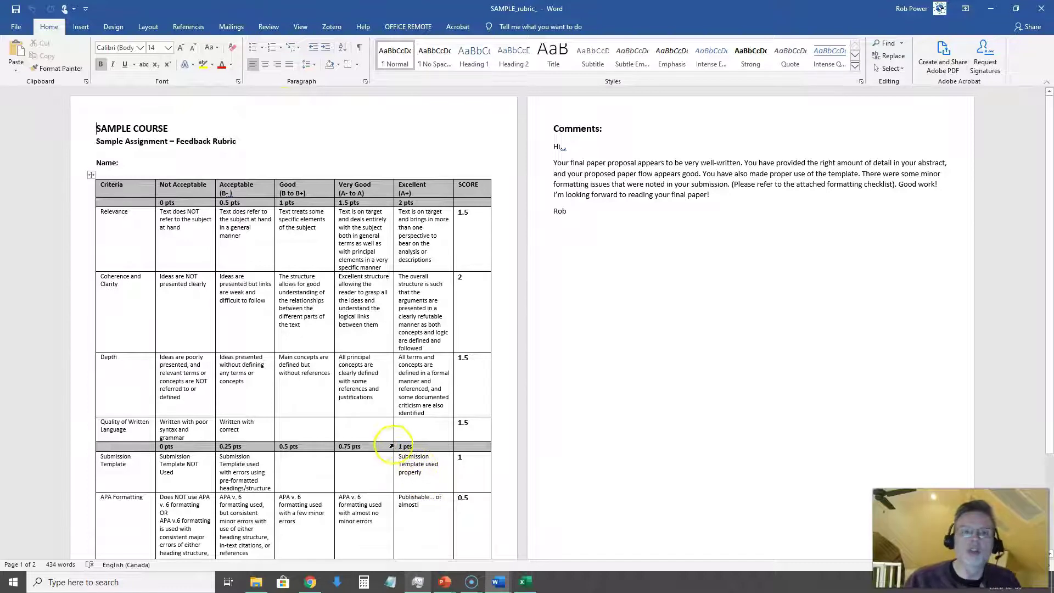
On Mailings, choose to use an existing file as the recipient list
click(229, 26)
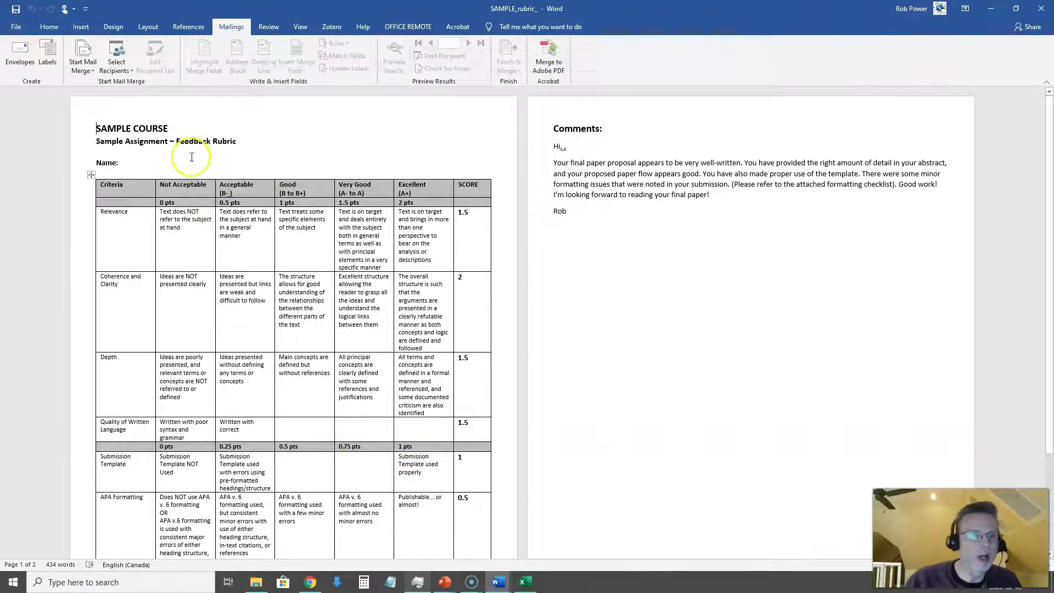
click(164, 164)
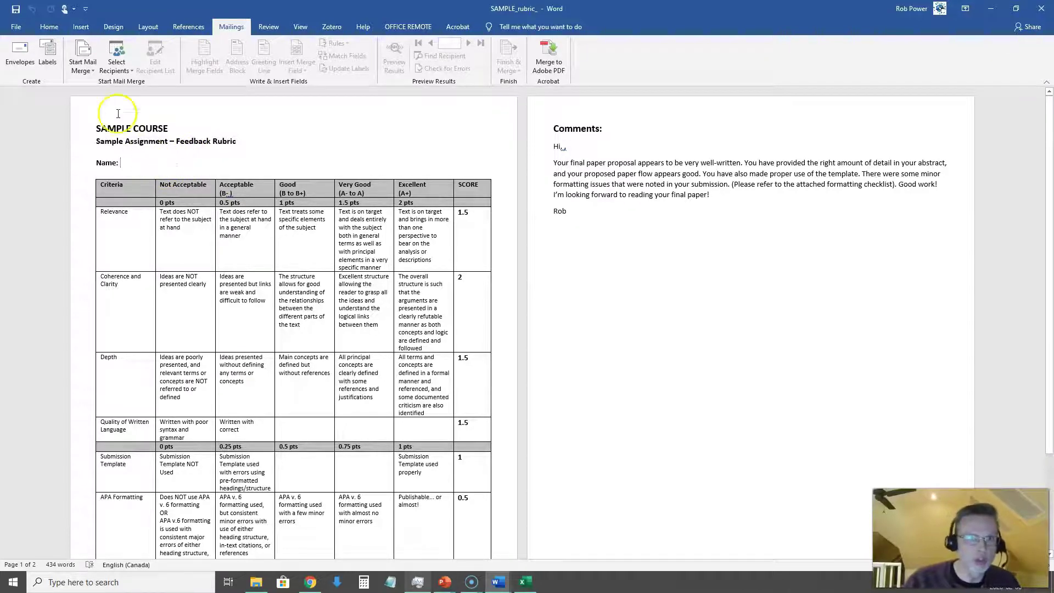
click(122, 70)
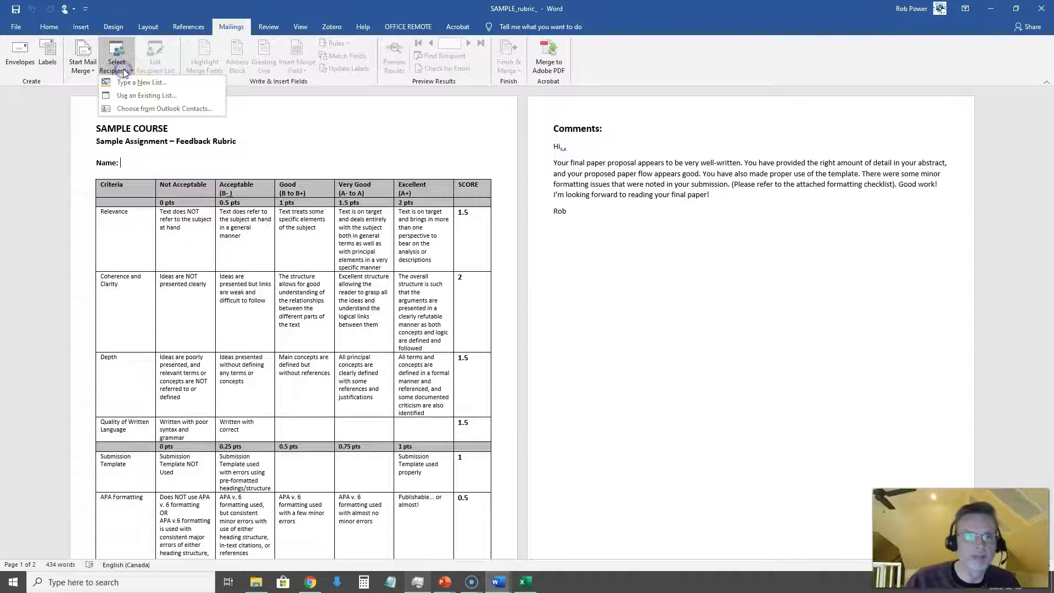
click(182, 93)
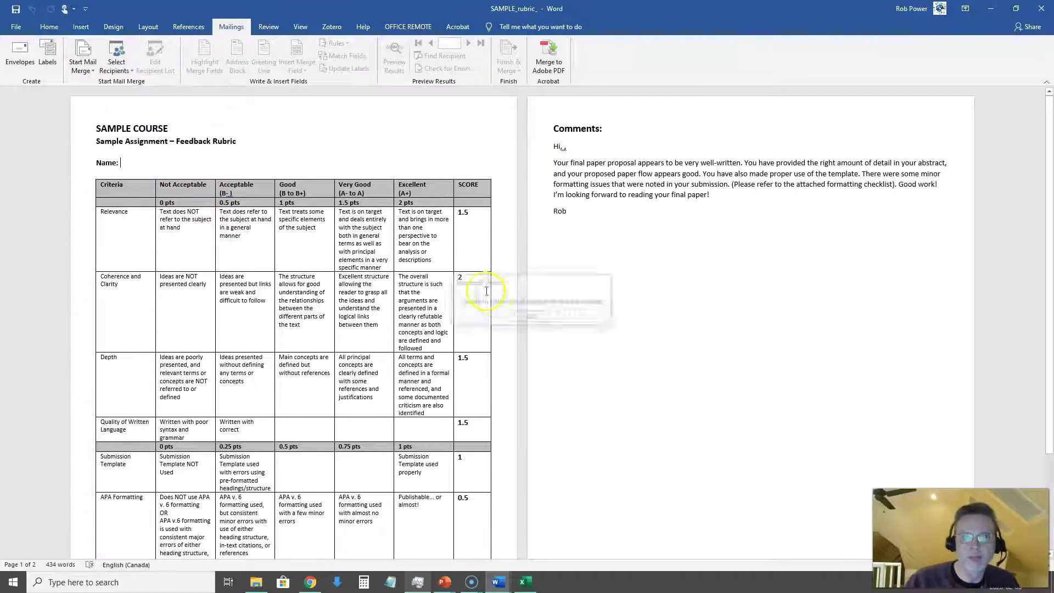
click(116, 62)
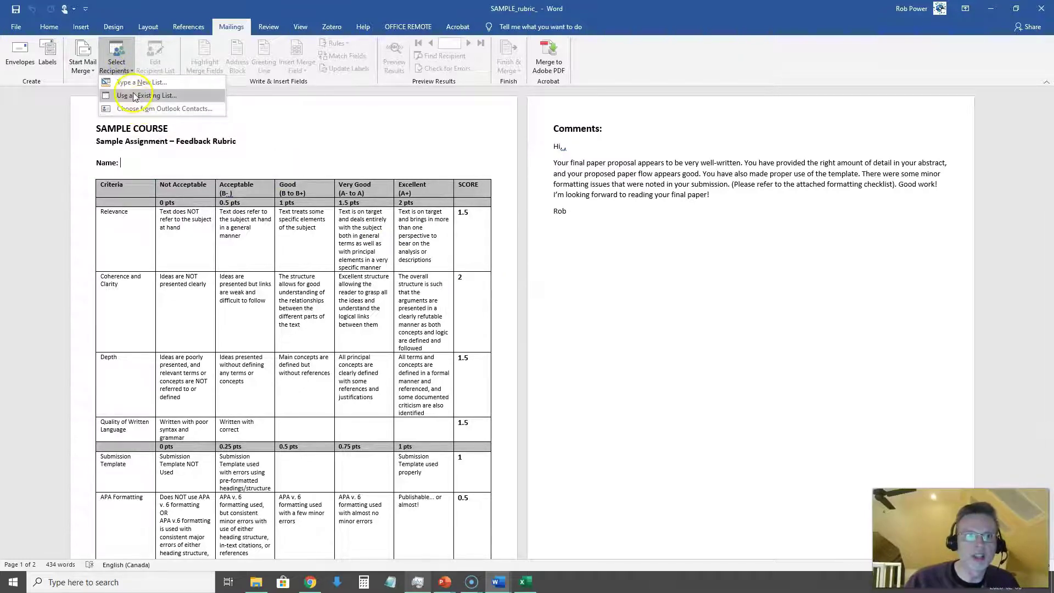
click(219, 161)
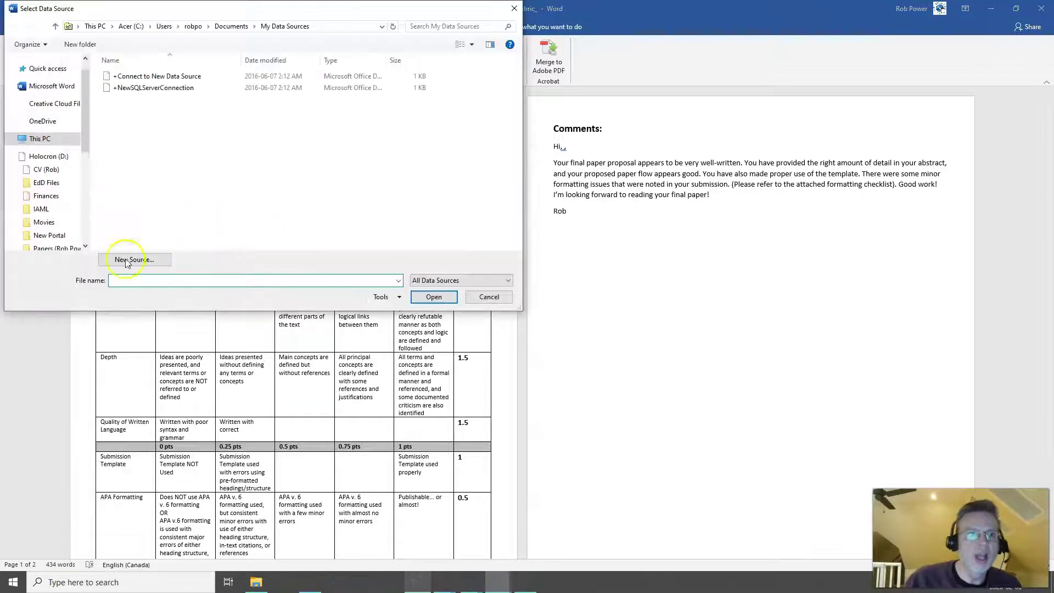
Pick SAMPLE_GRADEBOOK in the GRADING DEMO folder and choose its RUBRICS table
drag(87, 129, 95, 177)
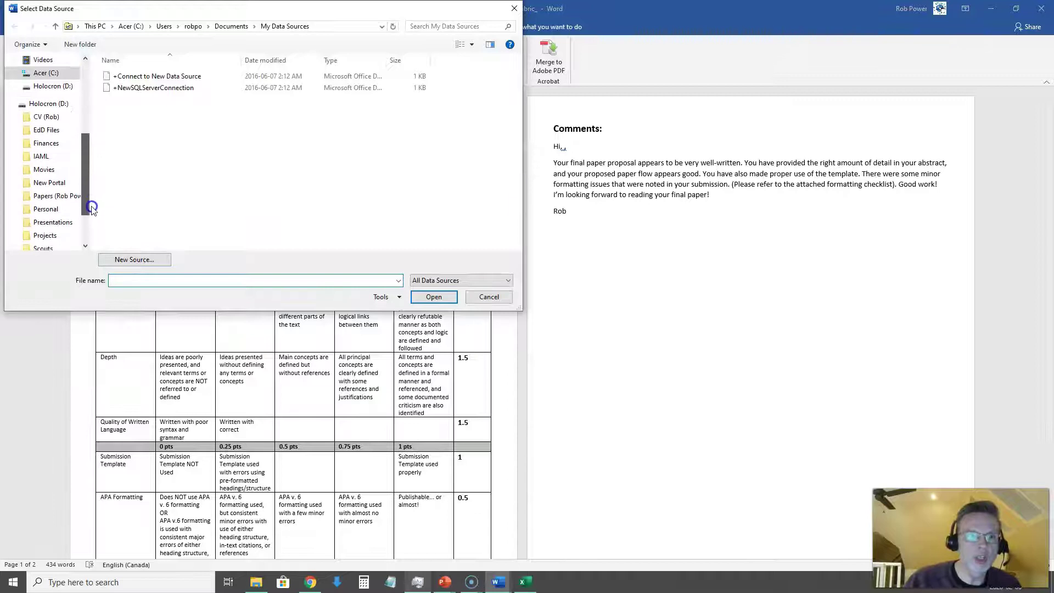
drag(91, 208, 94, 222)
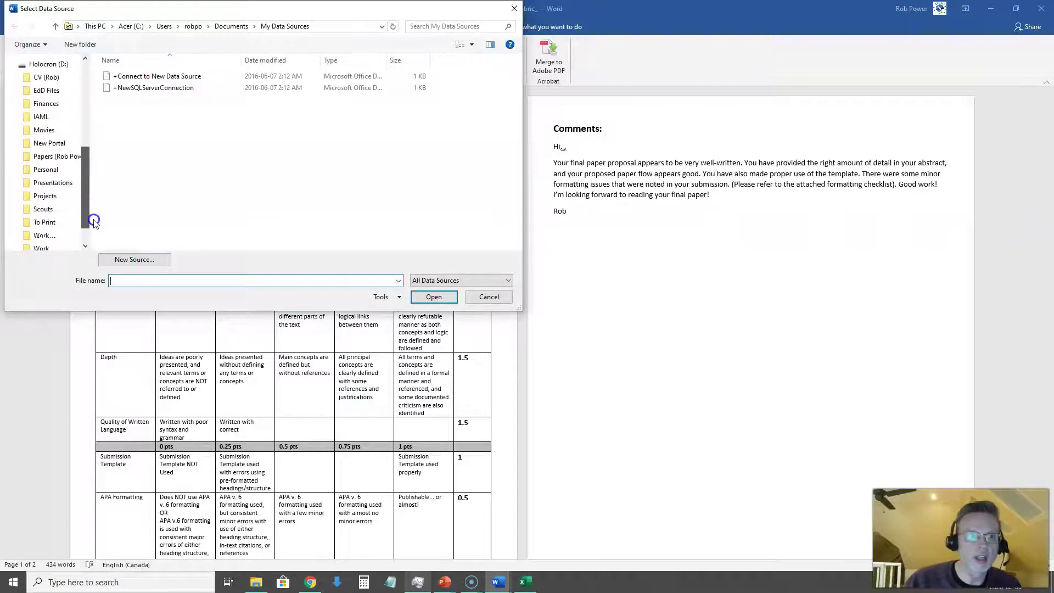
click(53, 182)
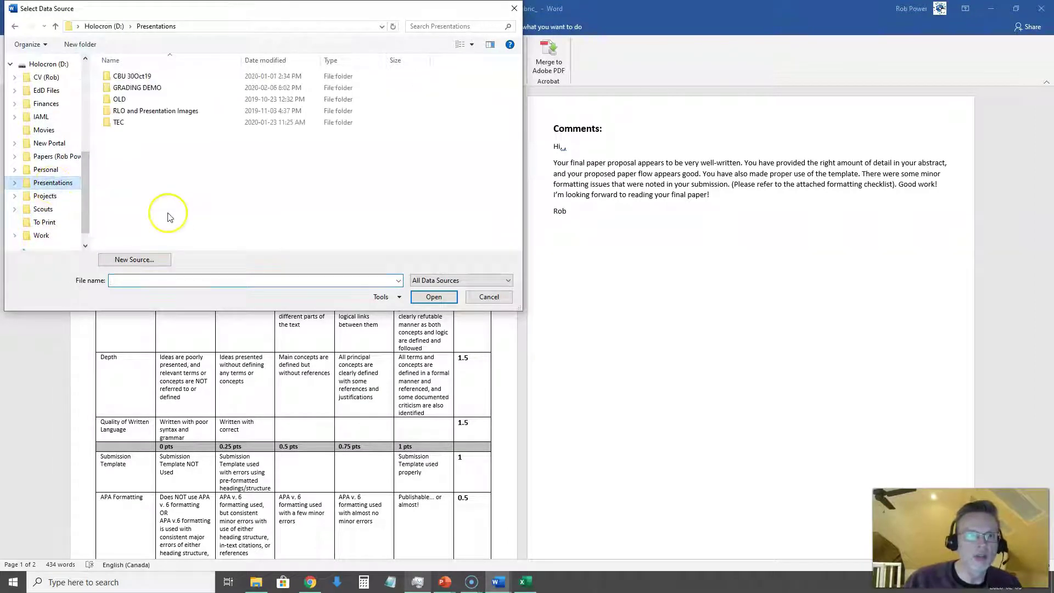
double_click(139, 88)
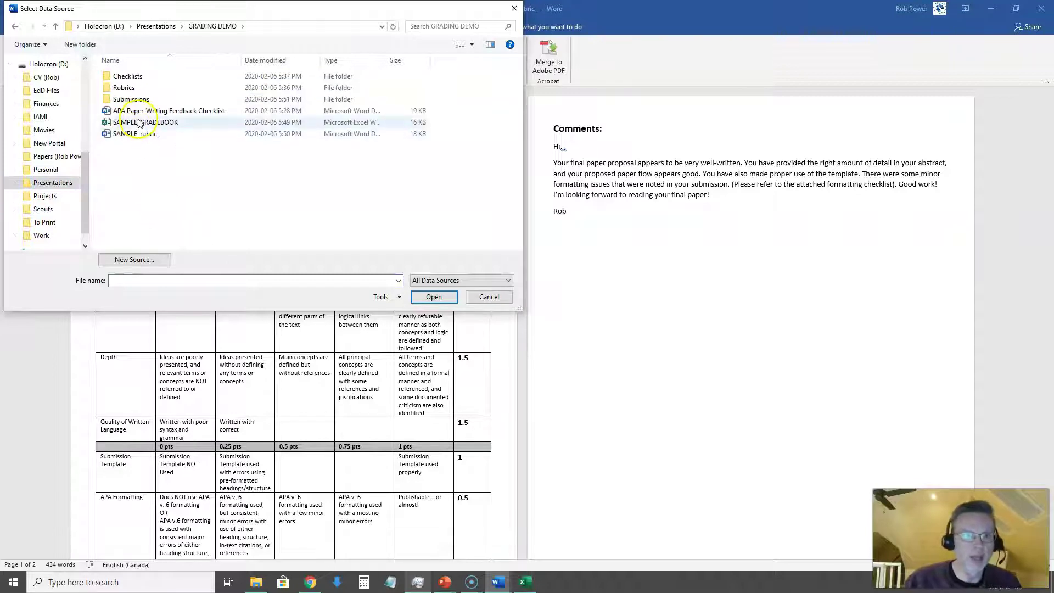
double_click(139, 123)
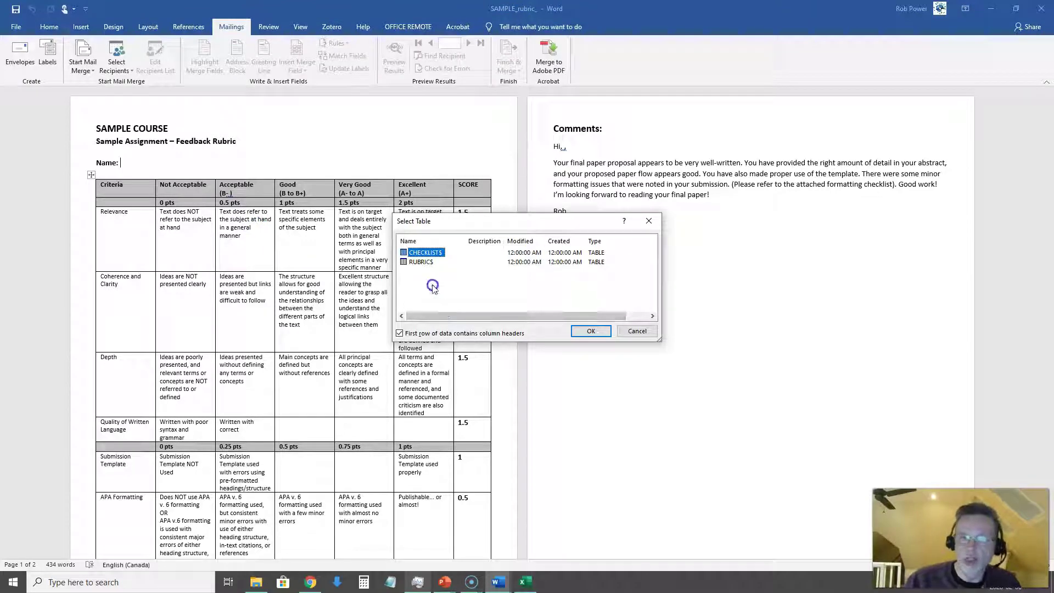
click(421, 263)
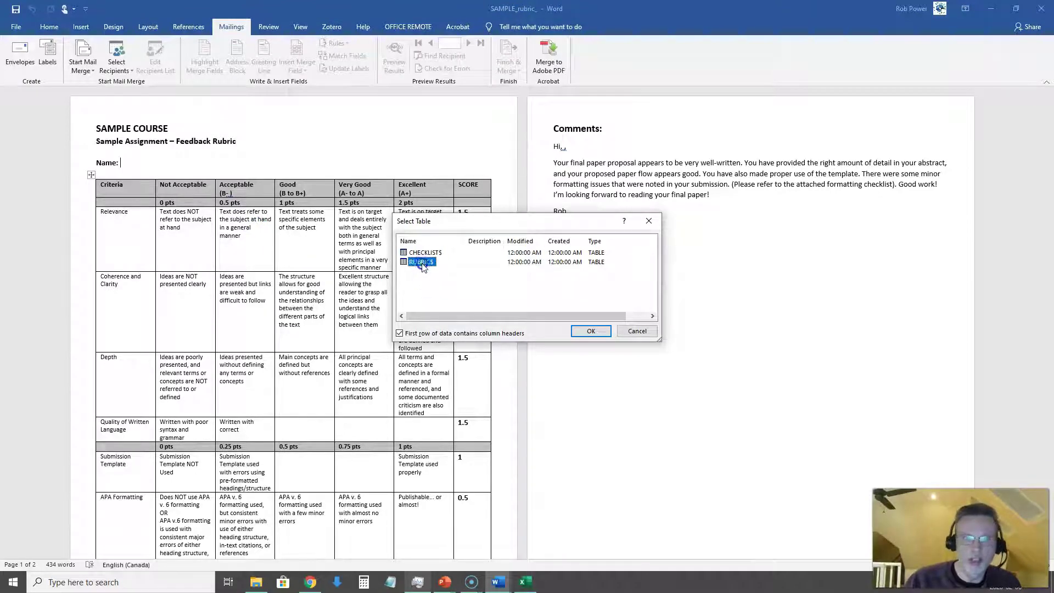
Confirm the RUBRICS table and insert «First_Name» «Last_Name» after Name:
click(591, 331)
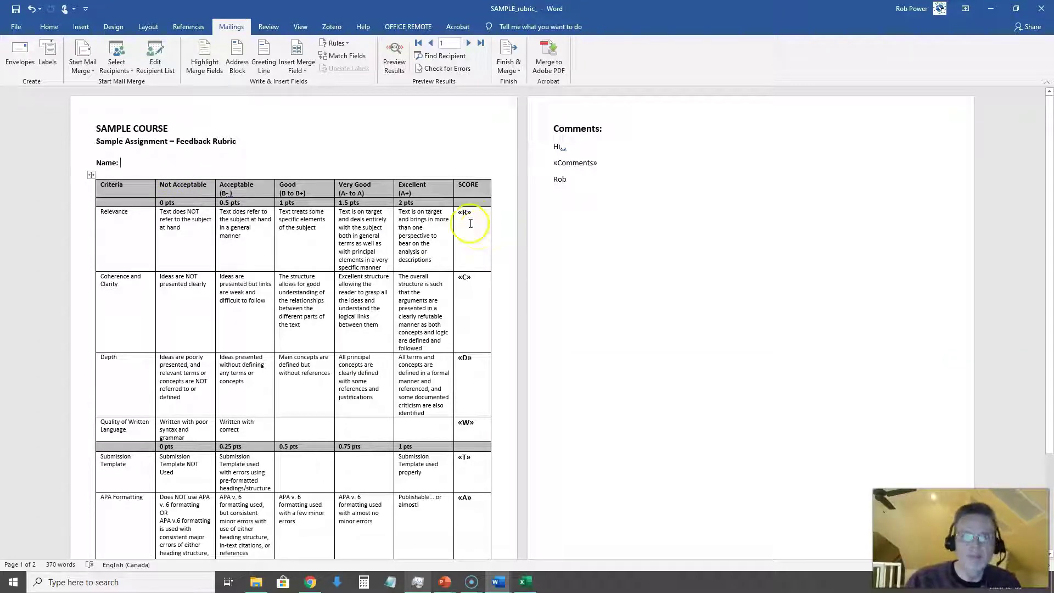
drag(461, 216, 476, 423)
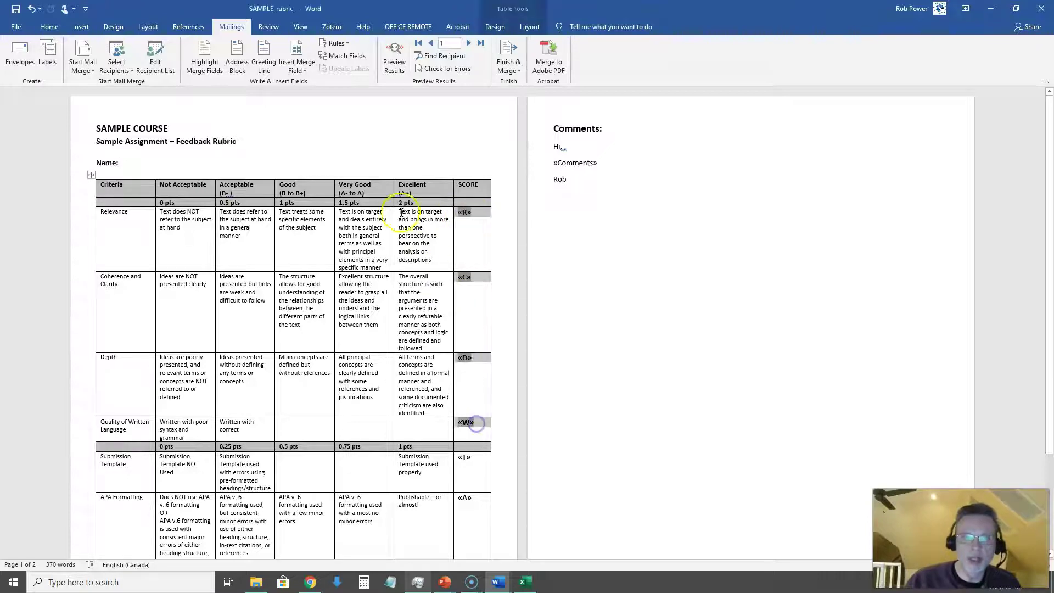
click(141, 165)
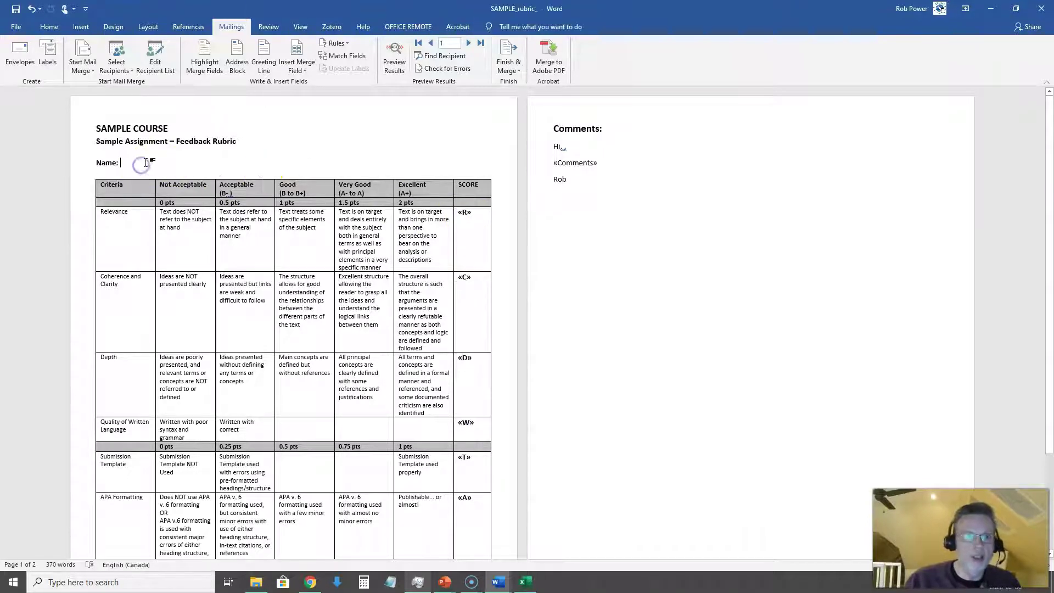
click(302, 75)
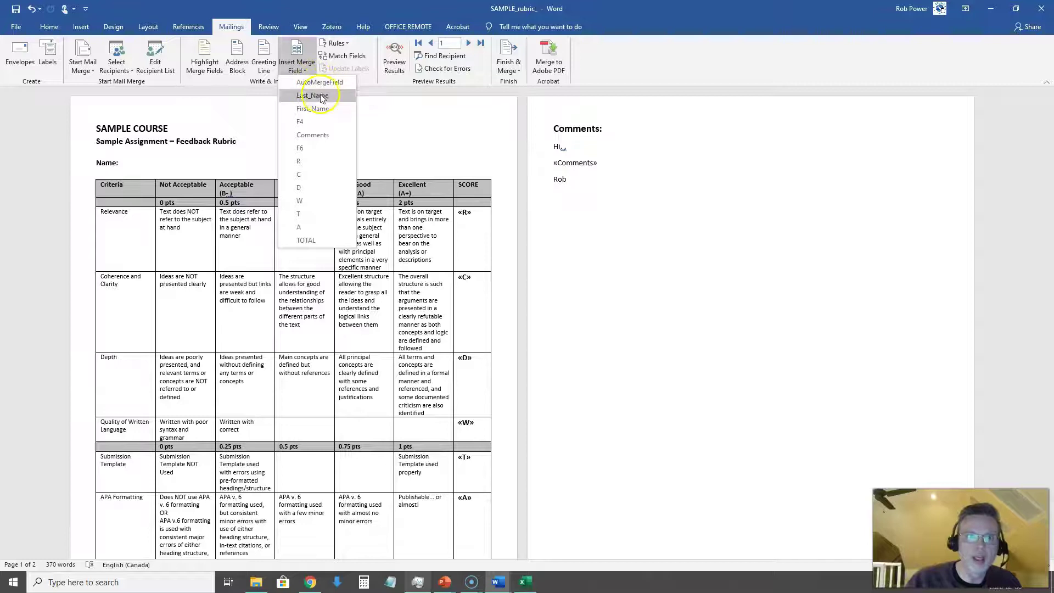
click(313, 109)
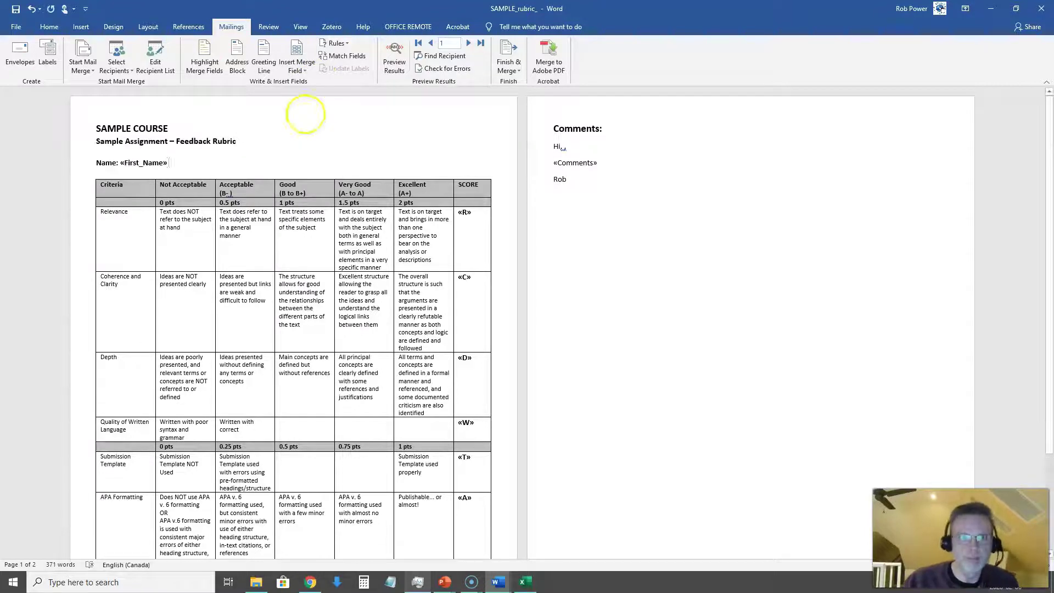
click(302, 72)
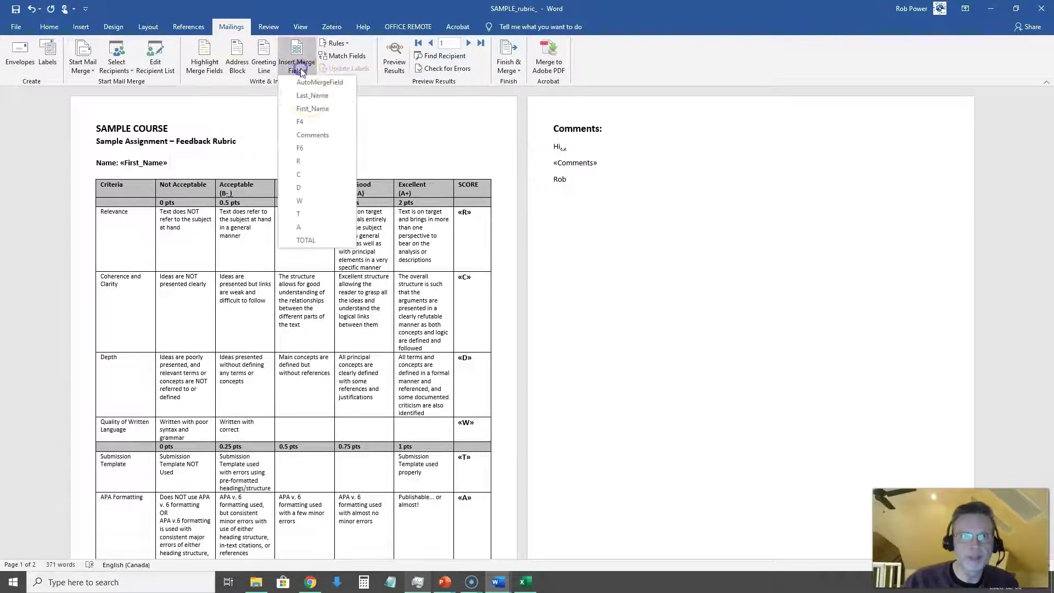
click(311, 97)
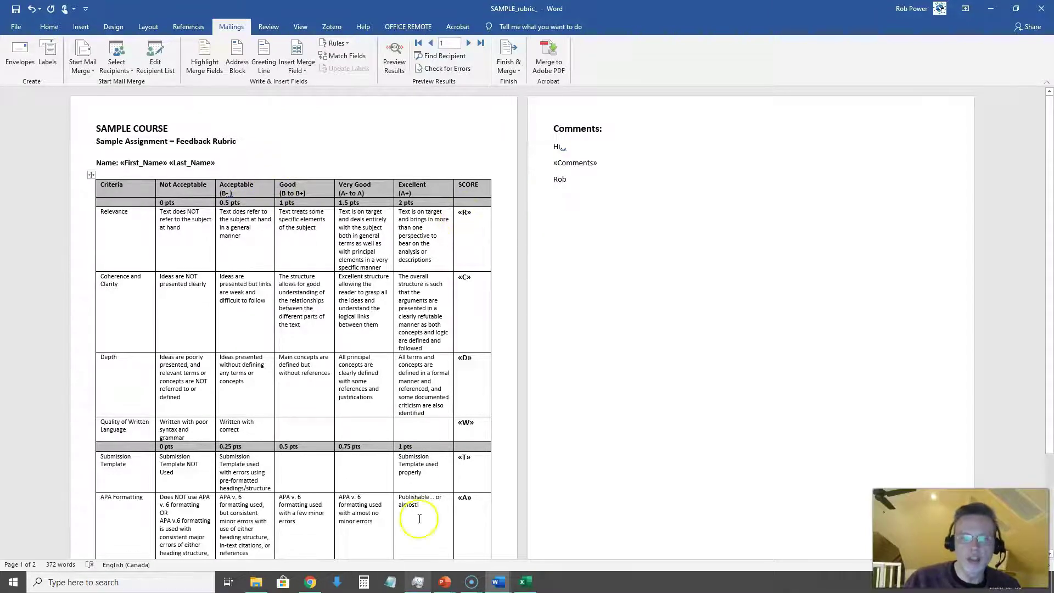
Insert the «First_Name» merge field after the 'Hi' greeting
click(524, 581)
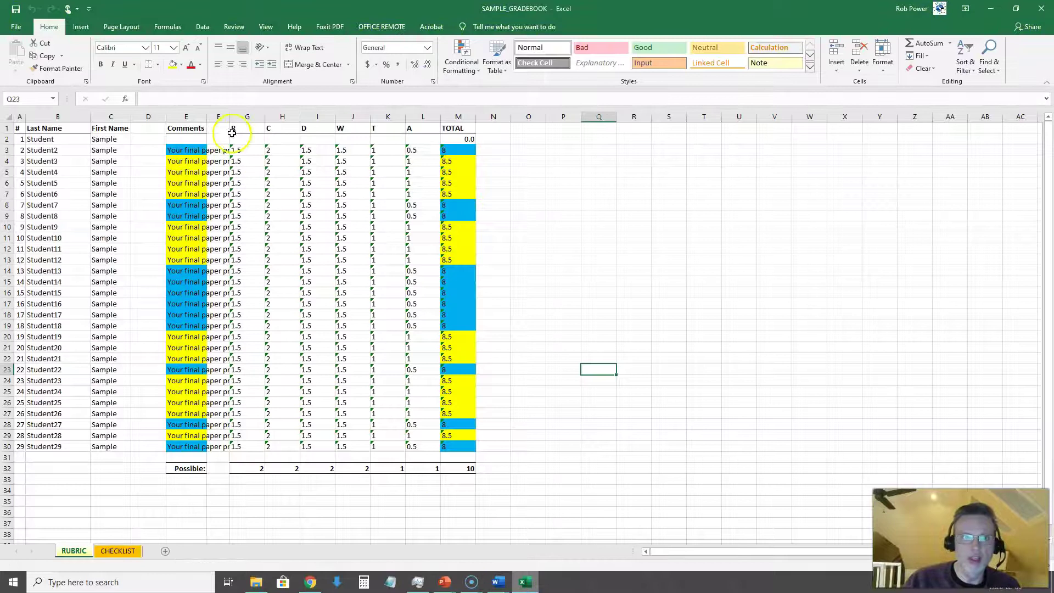
mouse_move(499, 581)
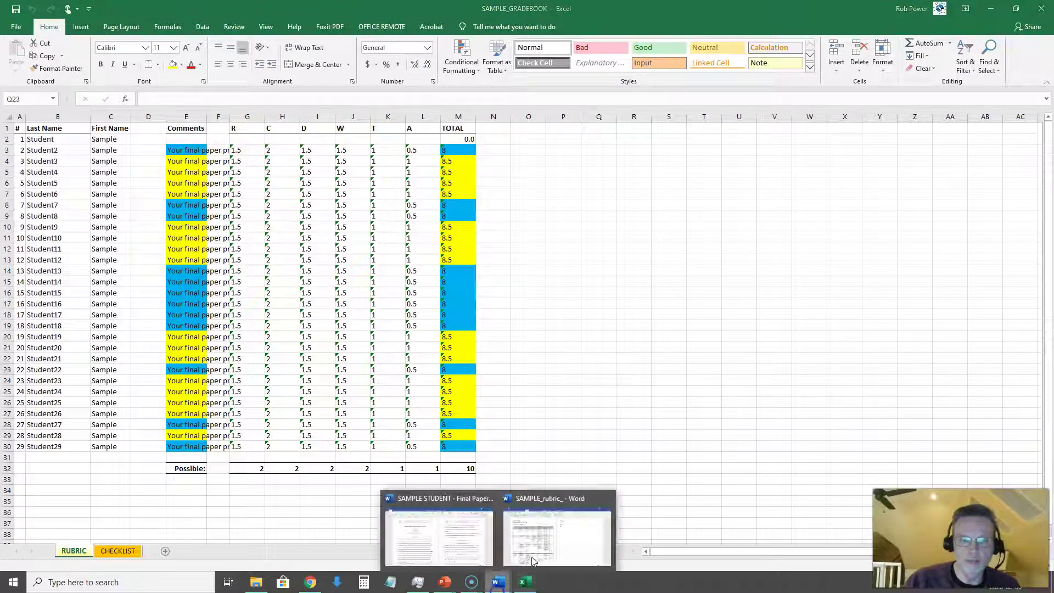
click(545, 553)
click(561, 146)
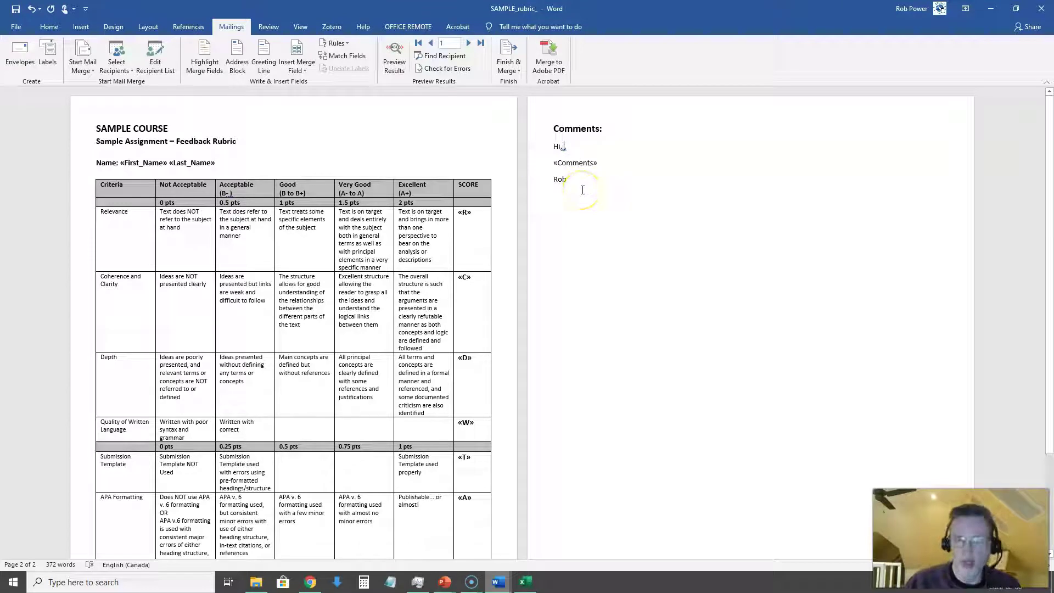
click(299, 66)
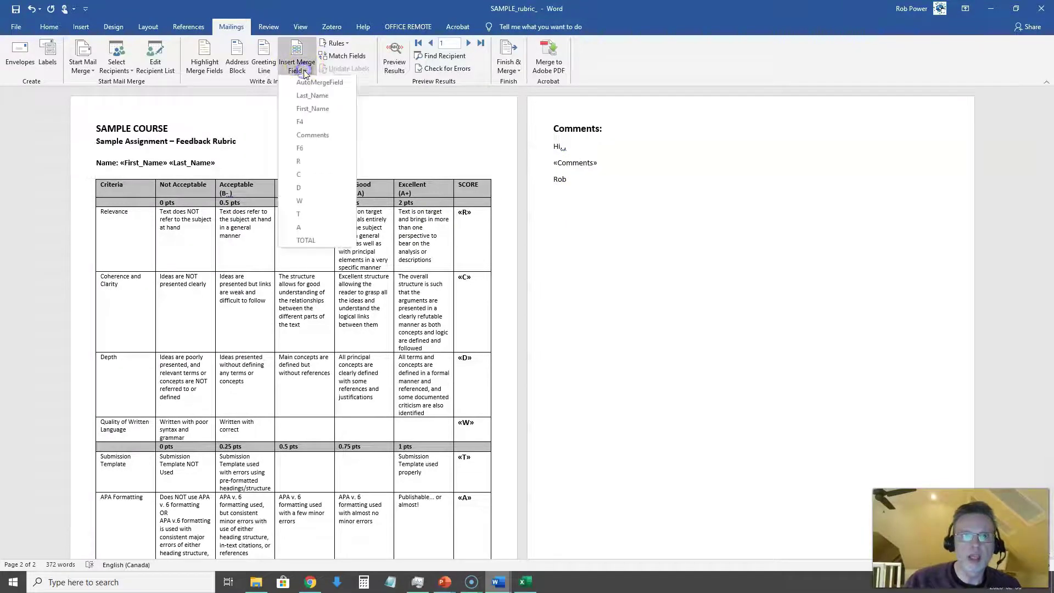
click(304, 110)
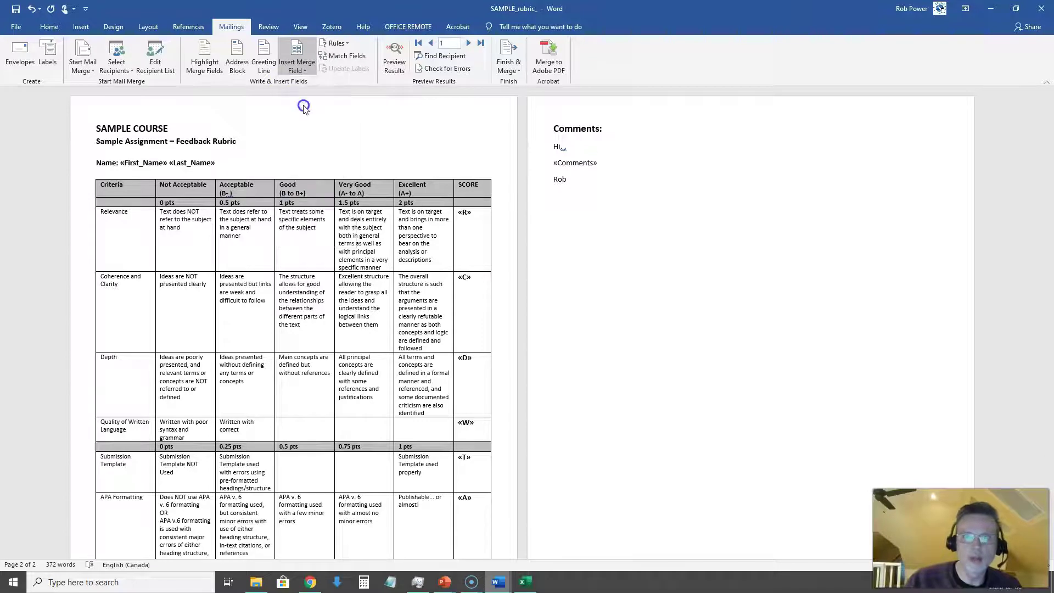
click(540, 166)
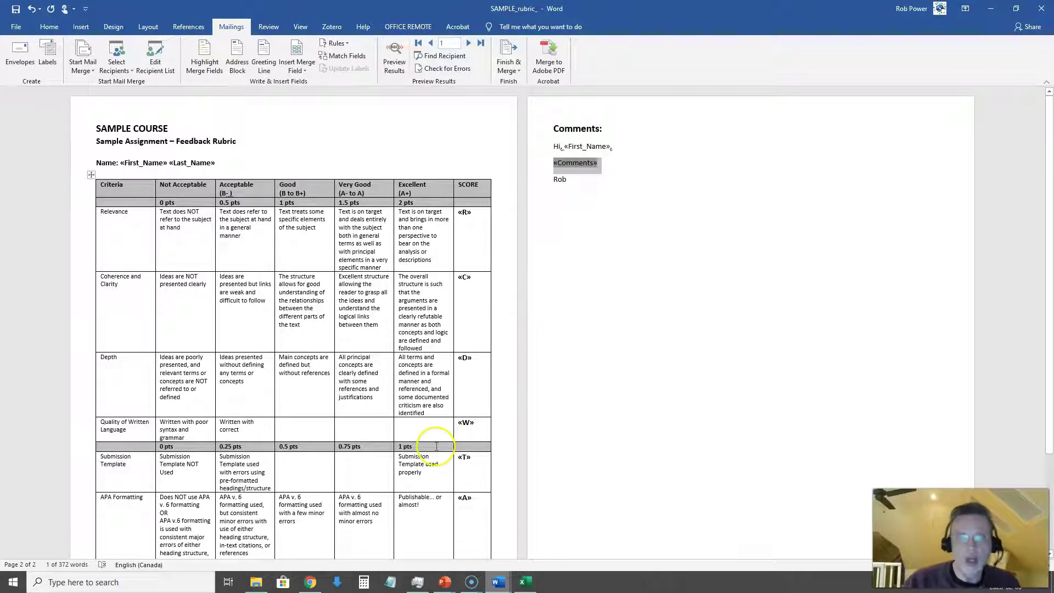
click(586, 294)
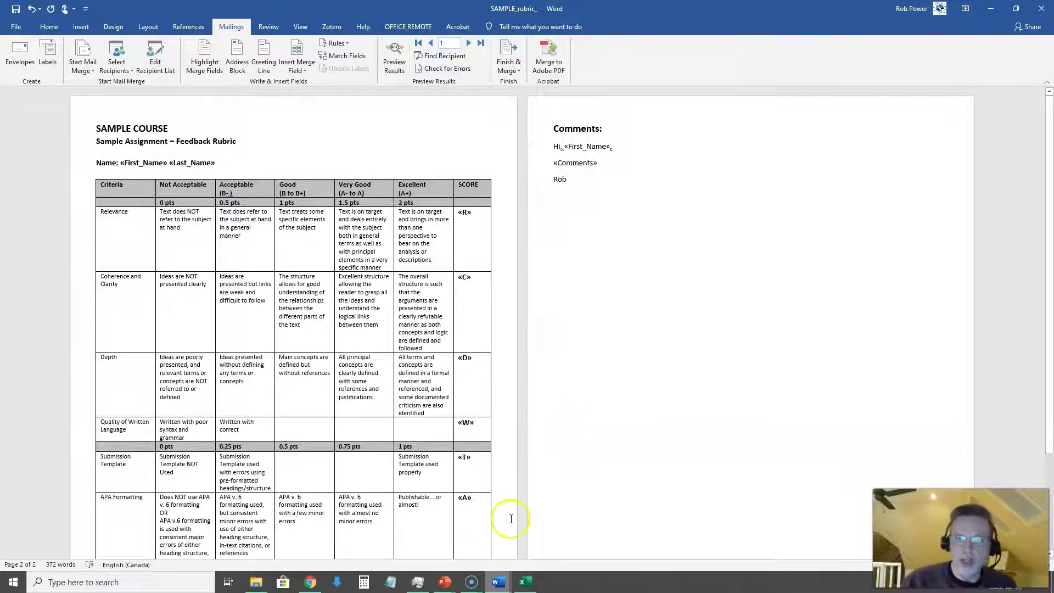
Scroll through the student's final paper proposal to review it
mouse_move(496, 585)
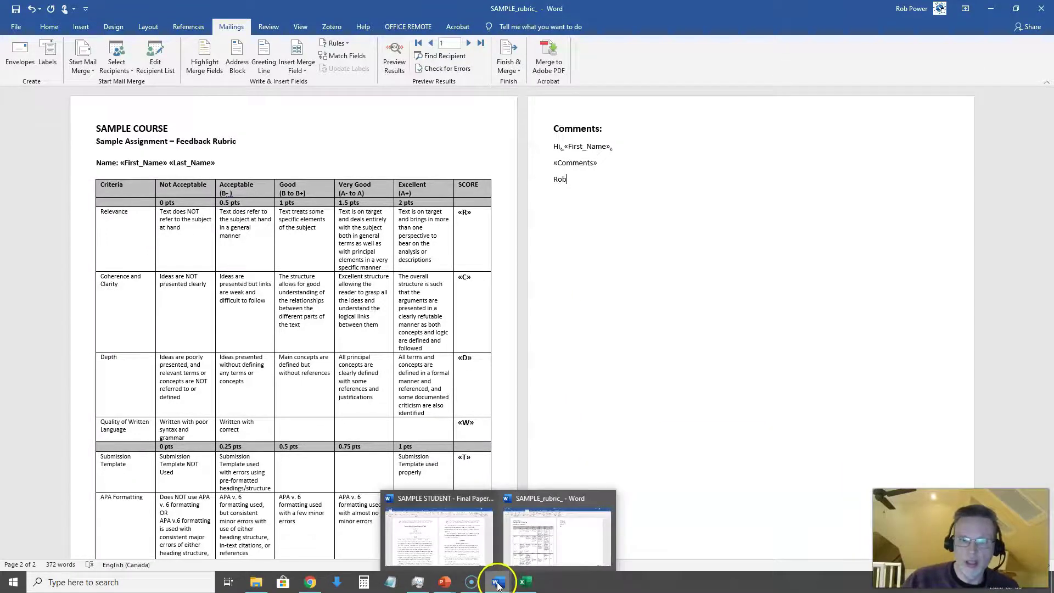
click(444, 533)
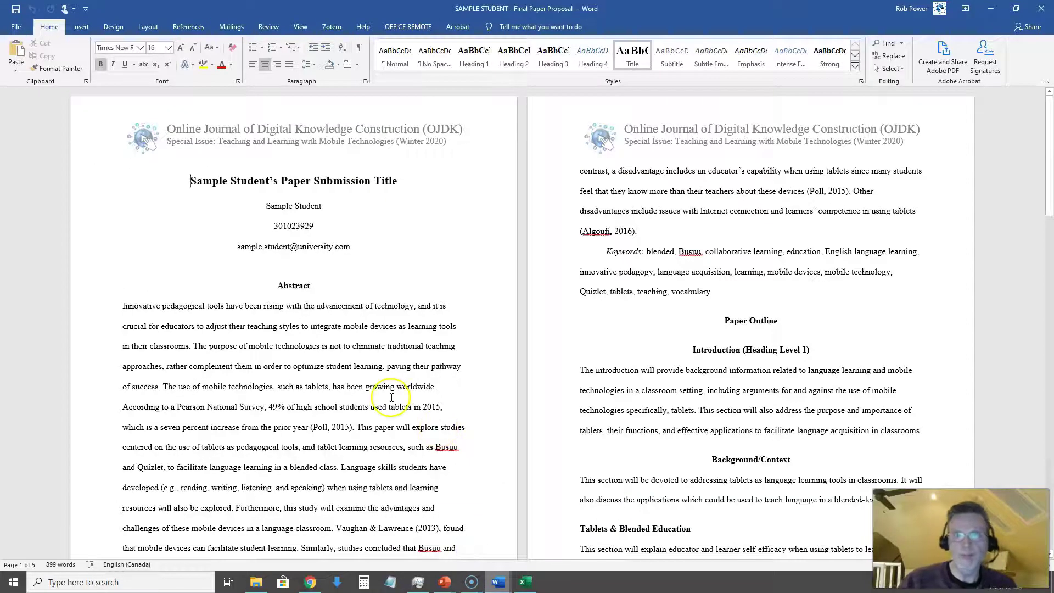
scroll(339, 357, down, 3)
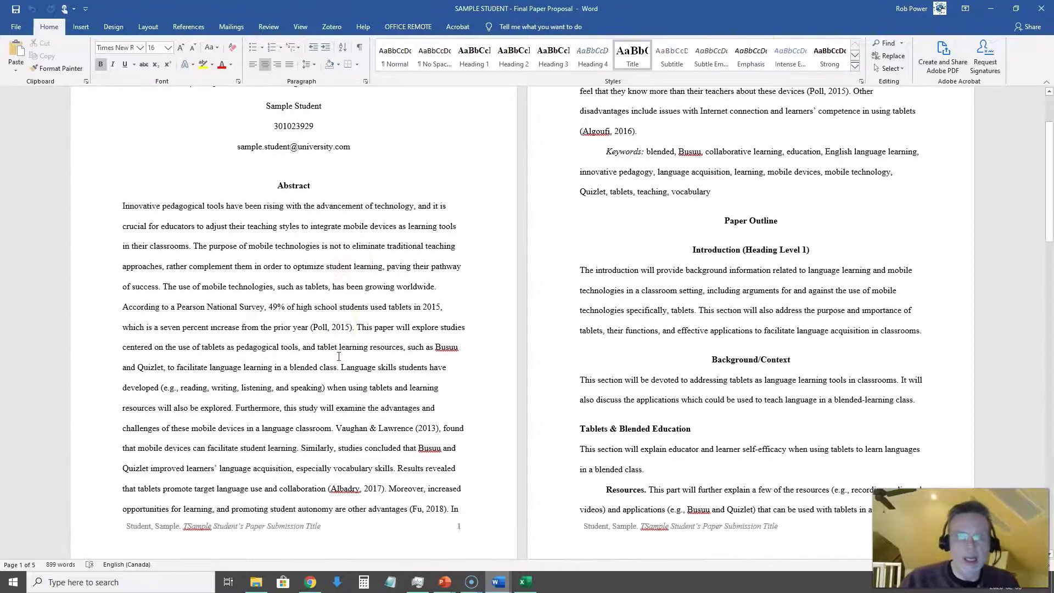
scroll(339, 357, down, 2)
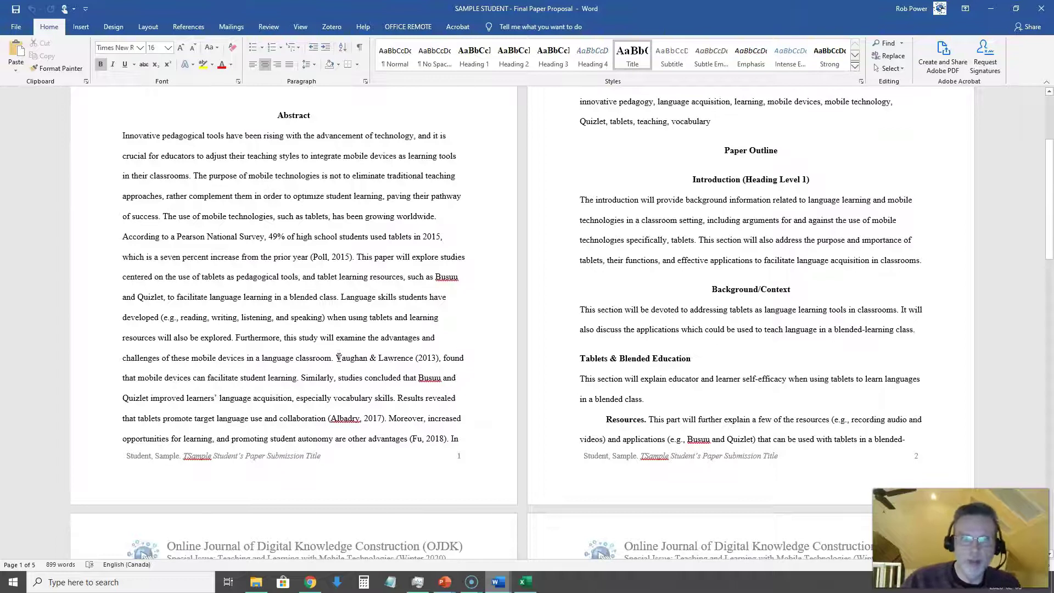
scroll(338, 357, up, 4)
Enter the first student's scores 2, 2, 1.5, 1.5, 1, 0.5 (total 8.5) and save
click(525, 582)
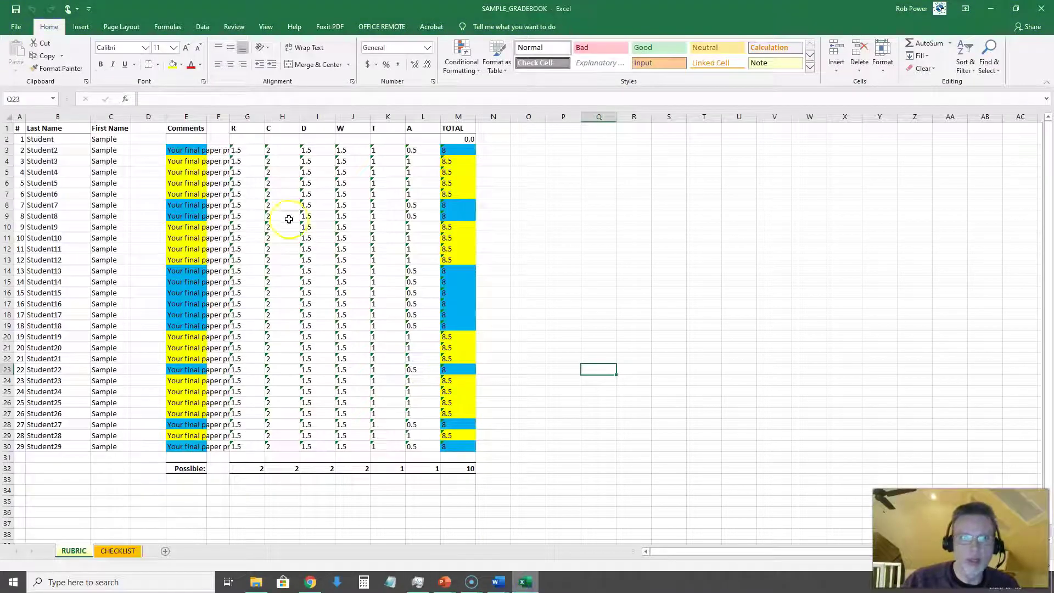
click(247, 139)
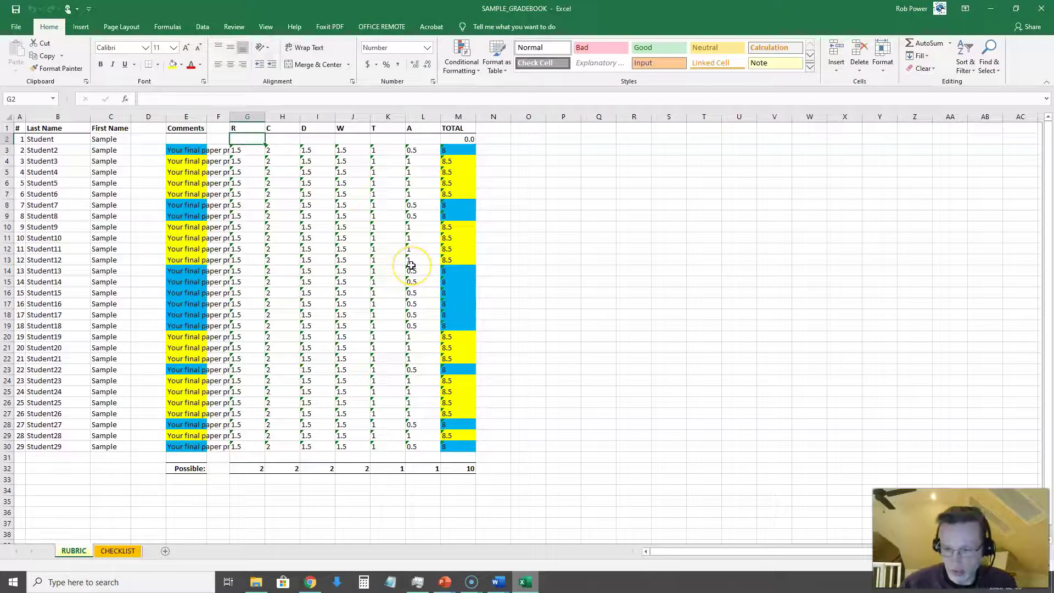
text(2)
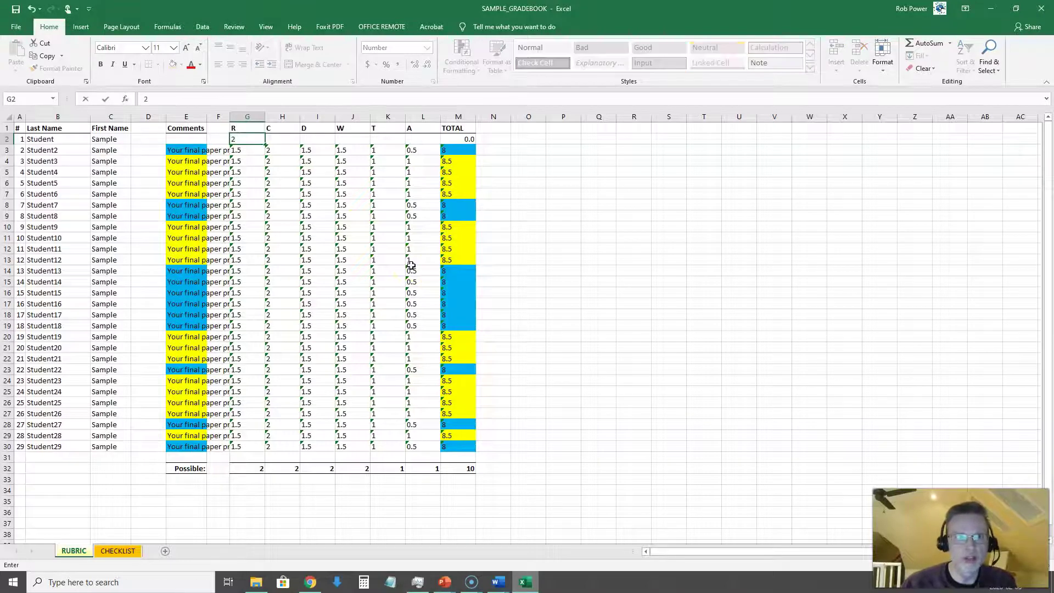
key(Tab)
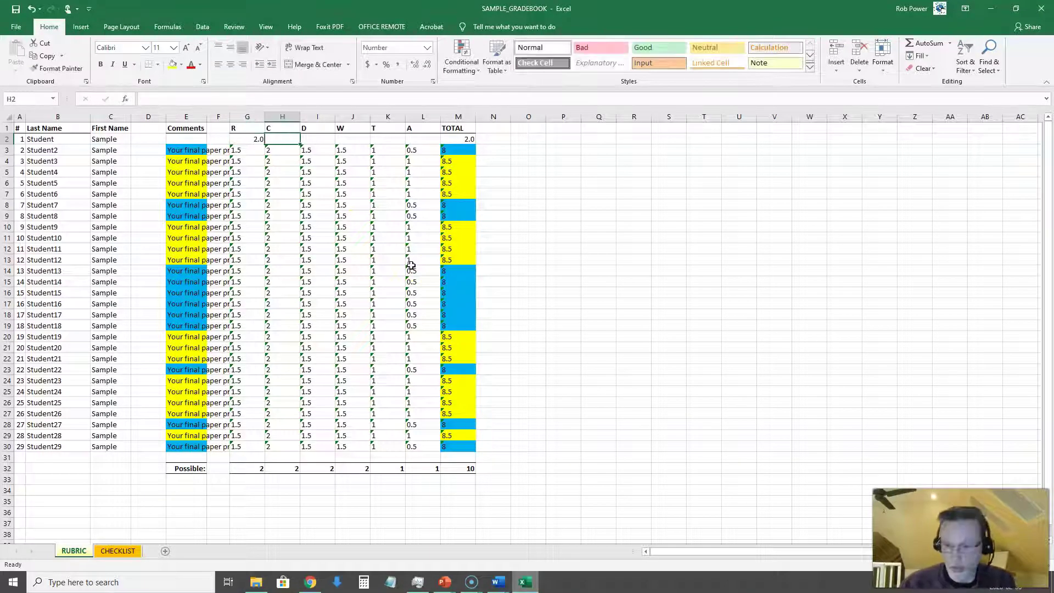
text(2)
key(Tab)
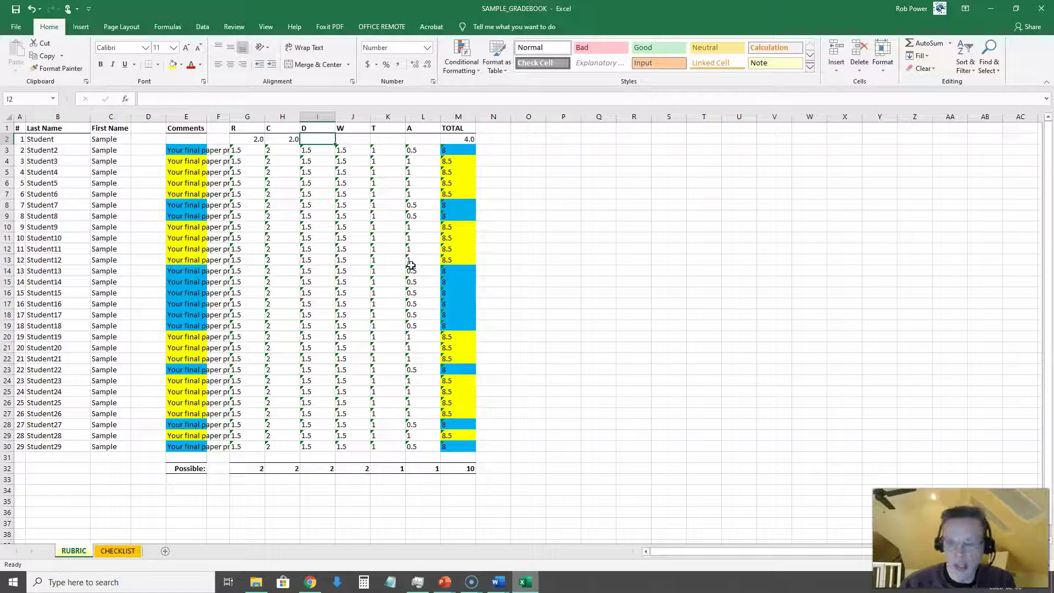
text(1.5)
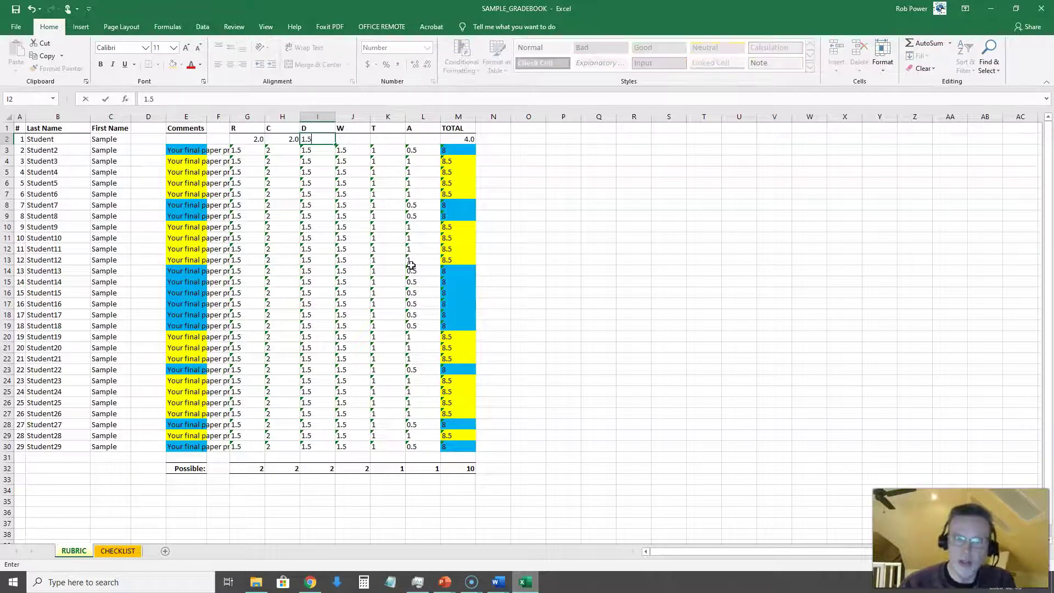
key(Tab)
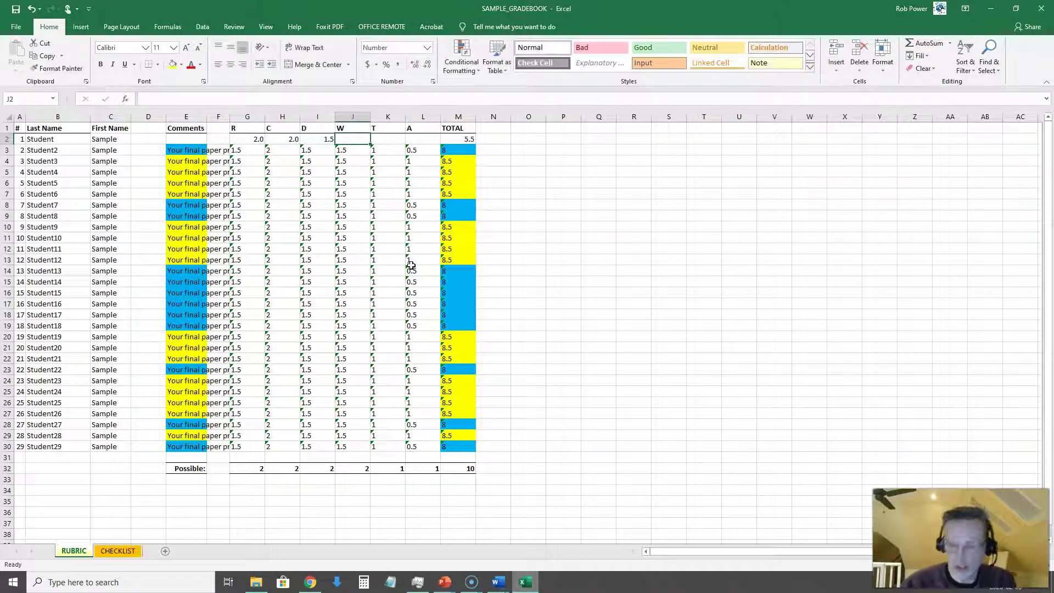
text(1)
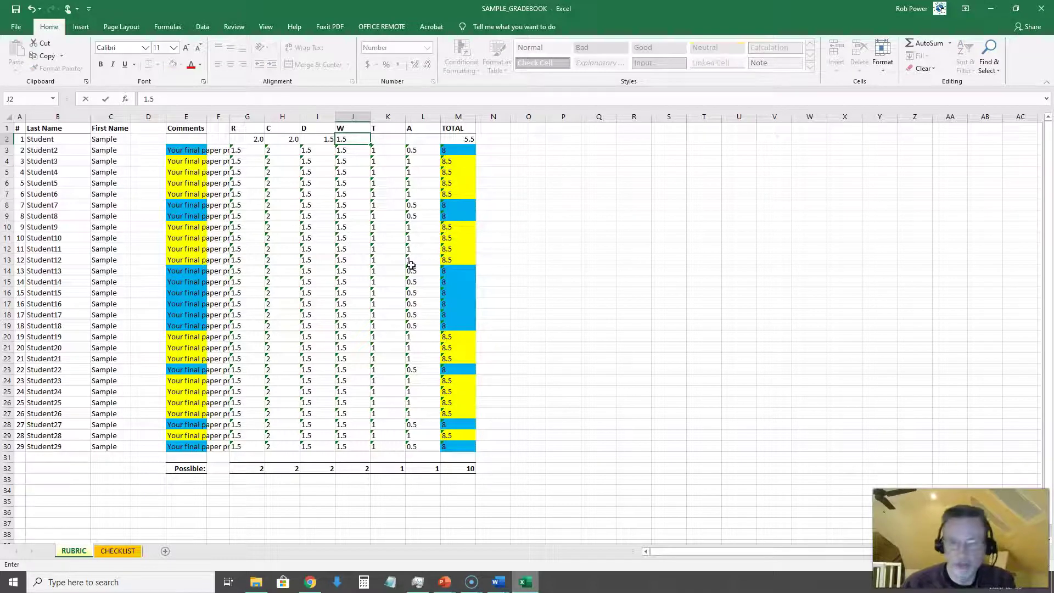
text(.5)
key(Tab)
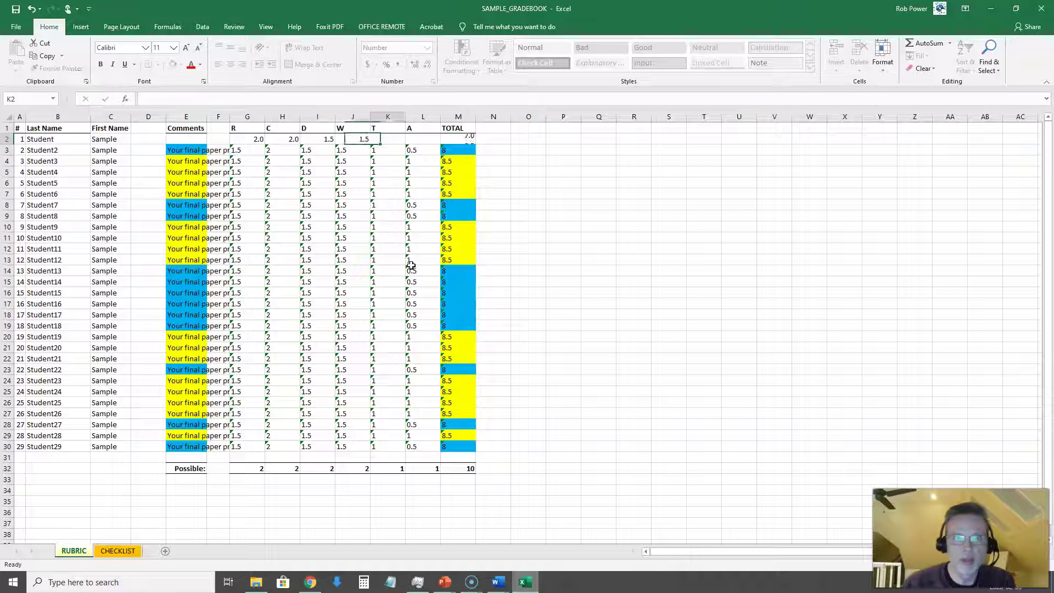
text(1)
key(Tab)
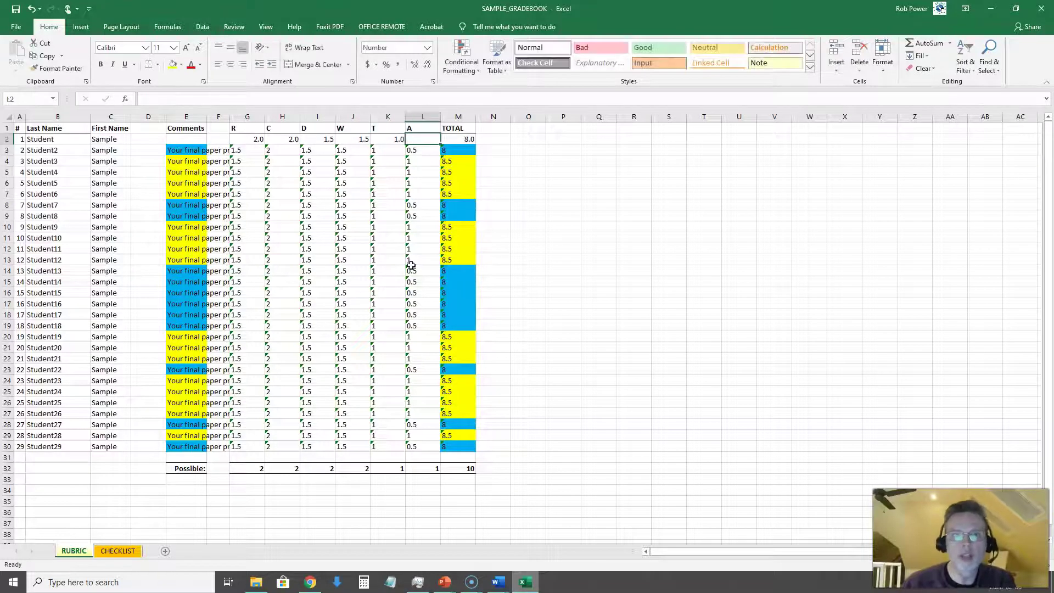
text(0.5)
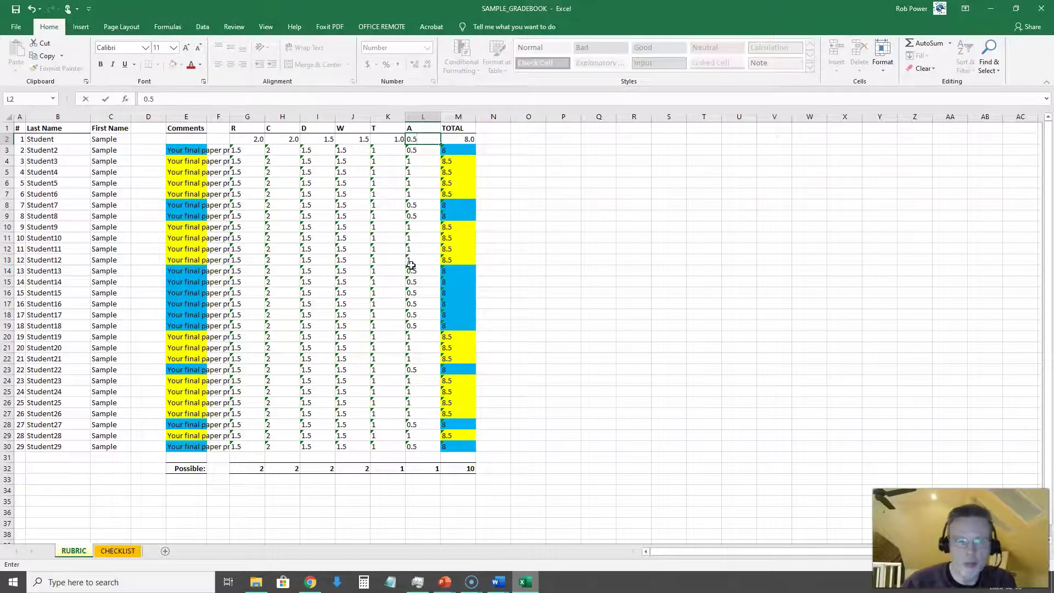
key(Tab)
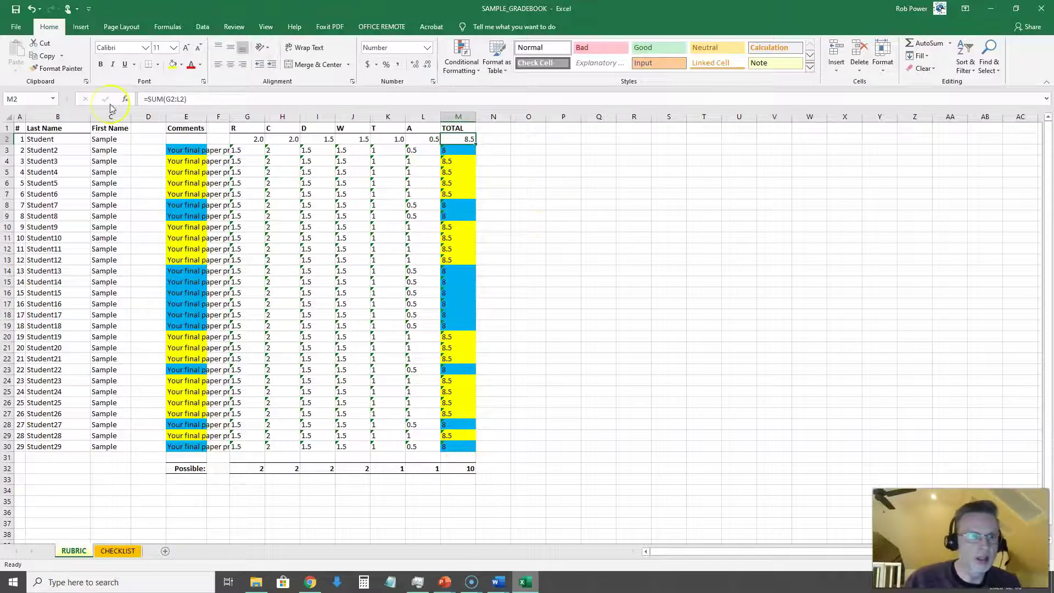
key(ctrl+s)
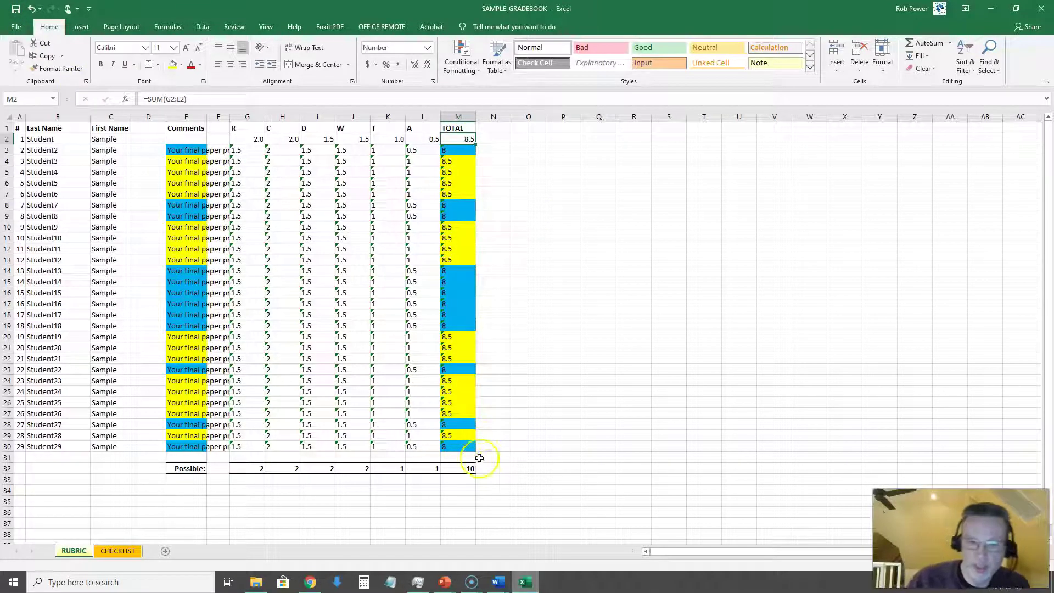
Restrict the rubric's merge recipients to only the first Student record
click(499, 581)
click(541, 542)
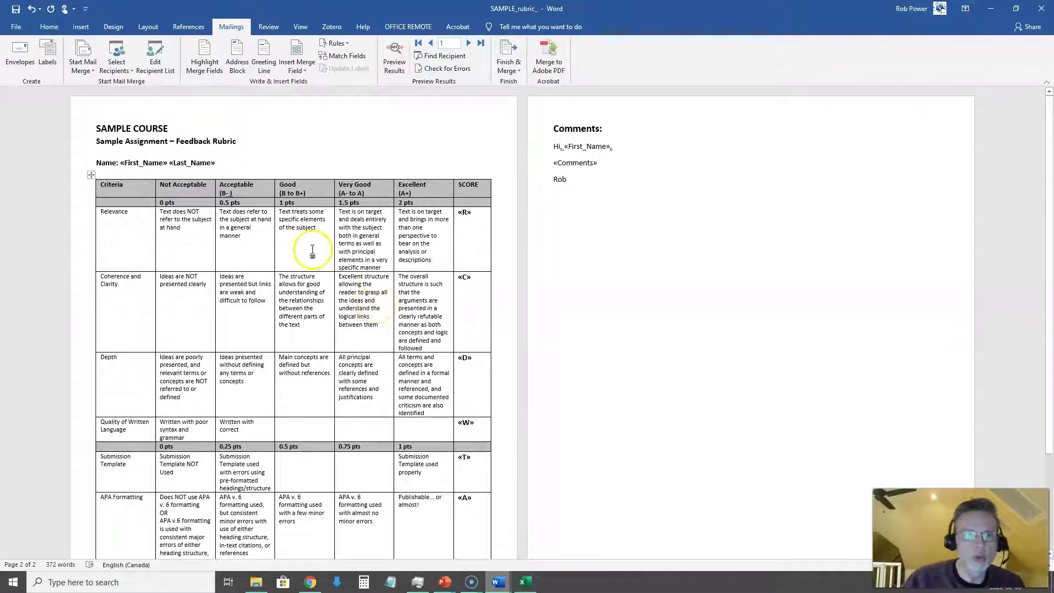
click(156, 71)
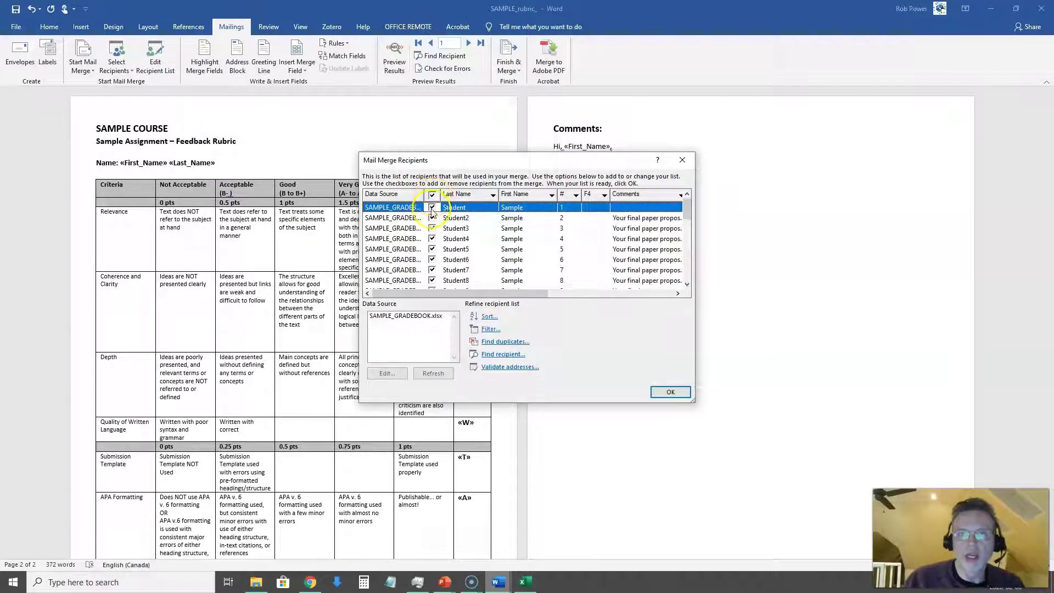
scroll(432, 213, down, 2)
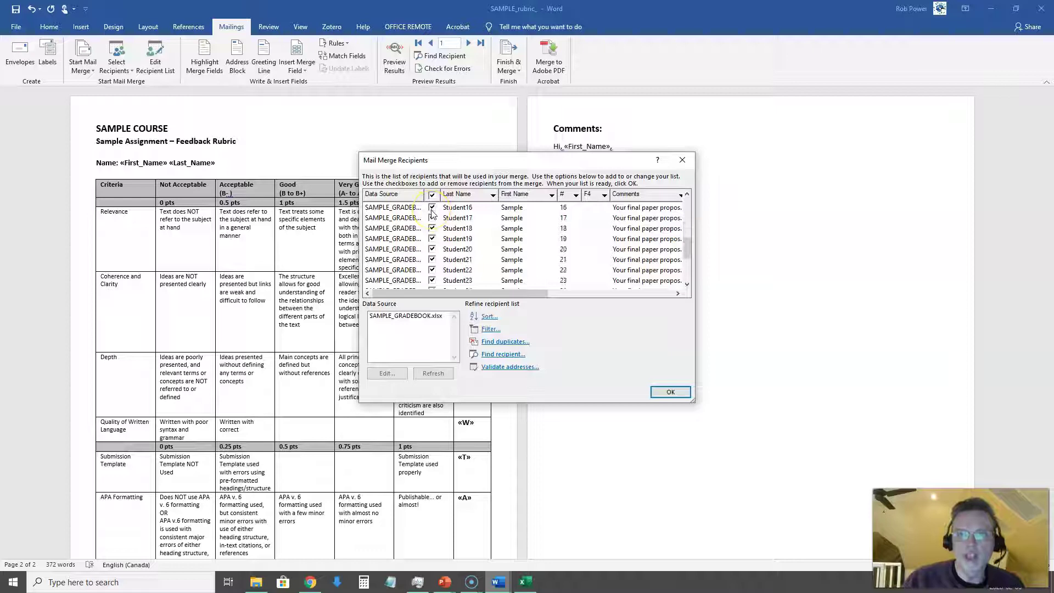
scroll(432, 214, up, 5)
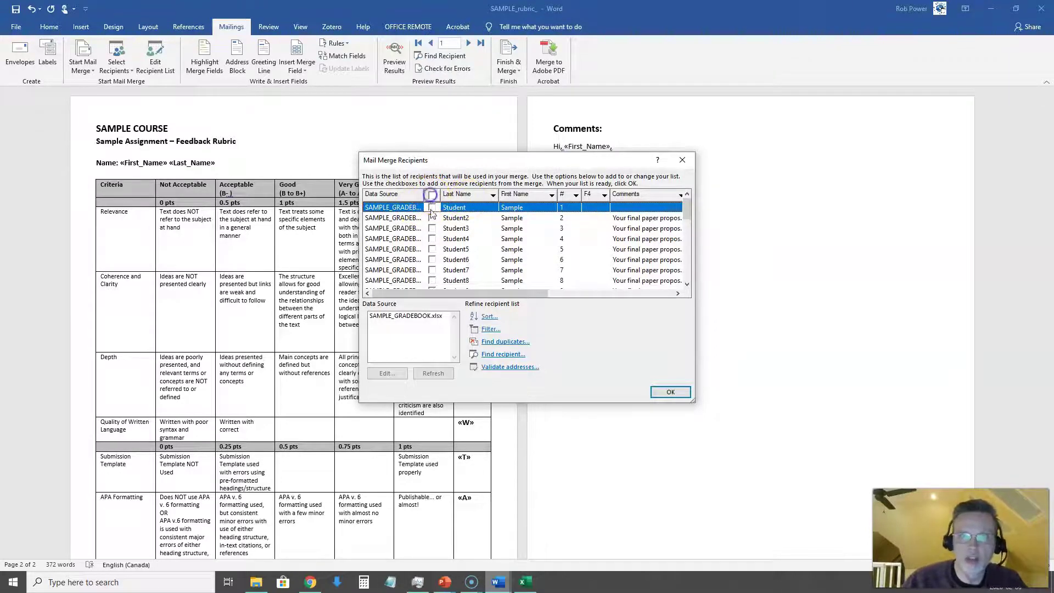
click(432, 209)
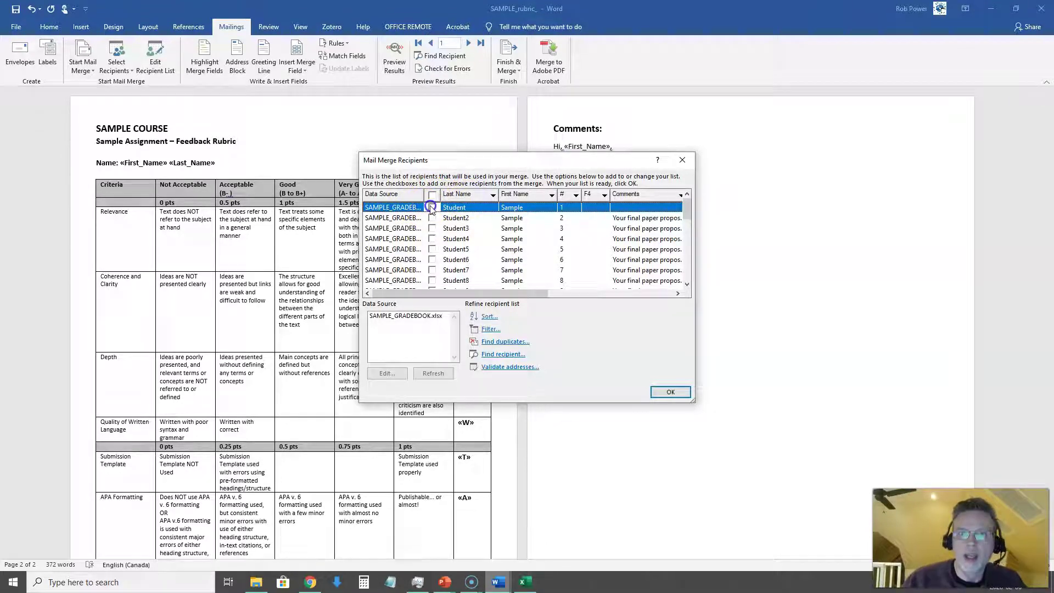
click(669, 393)
key(alt+Tab)
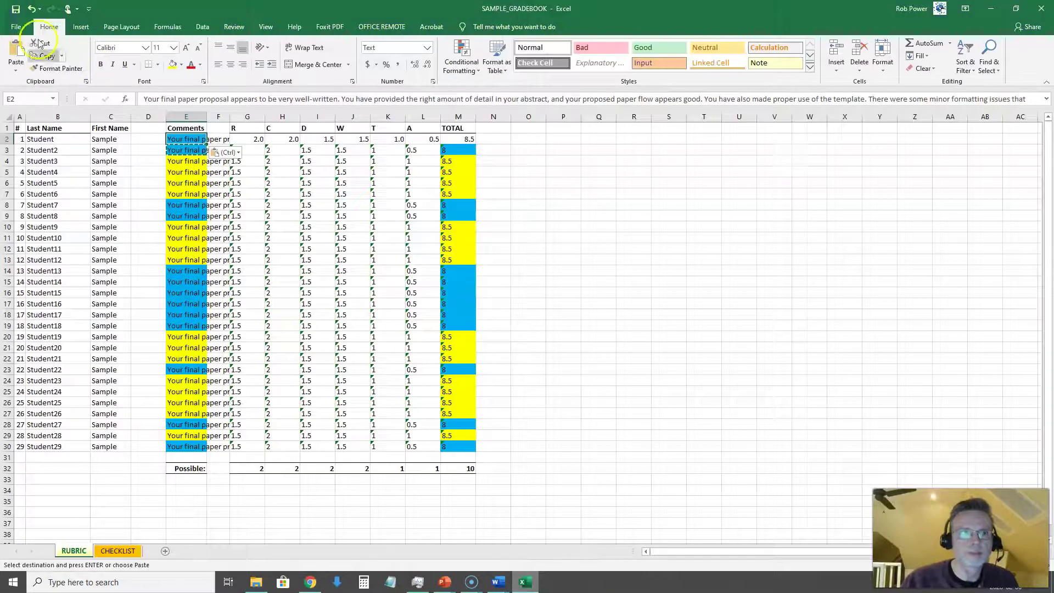
Export the rubric to PDF in the Rubrics folder, naming it SAMPLE_rubric_Sample
mouse_move(499, 580)
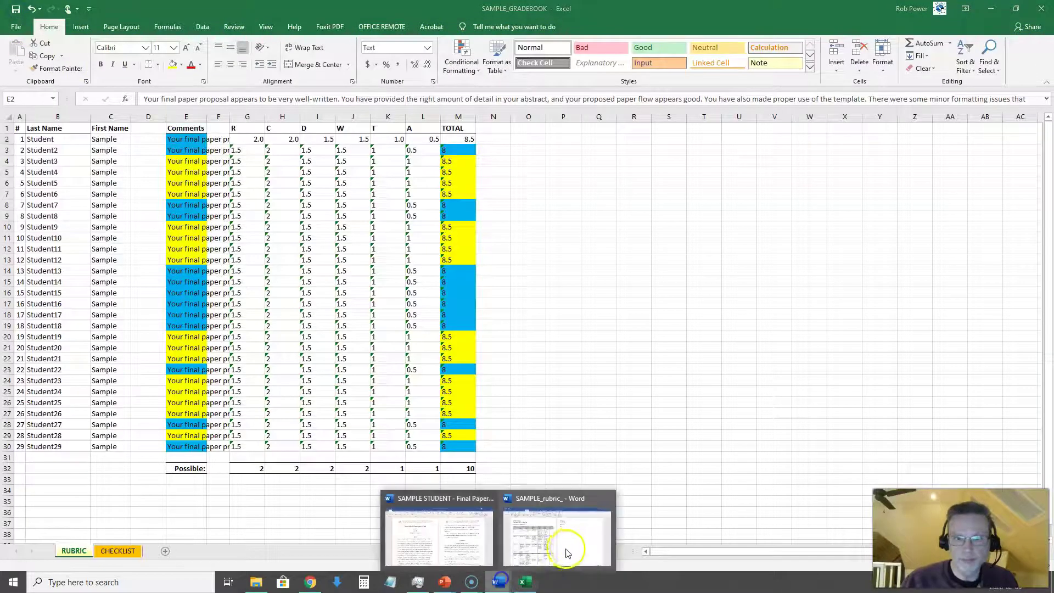
click(564, 549)
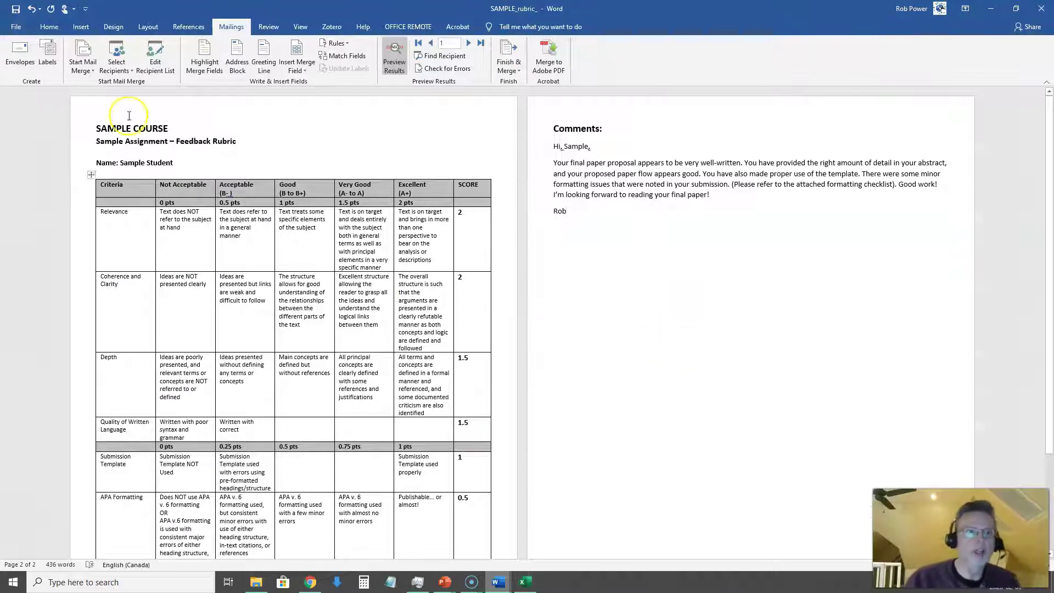
click(24, 32)
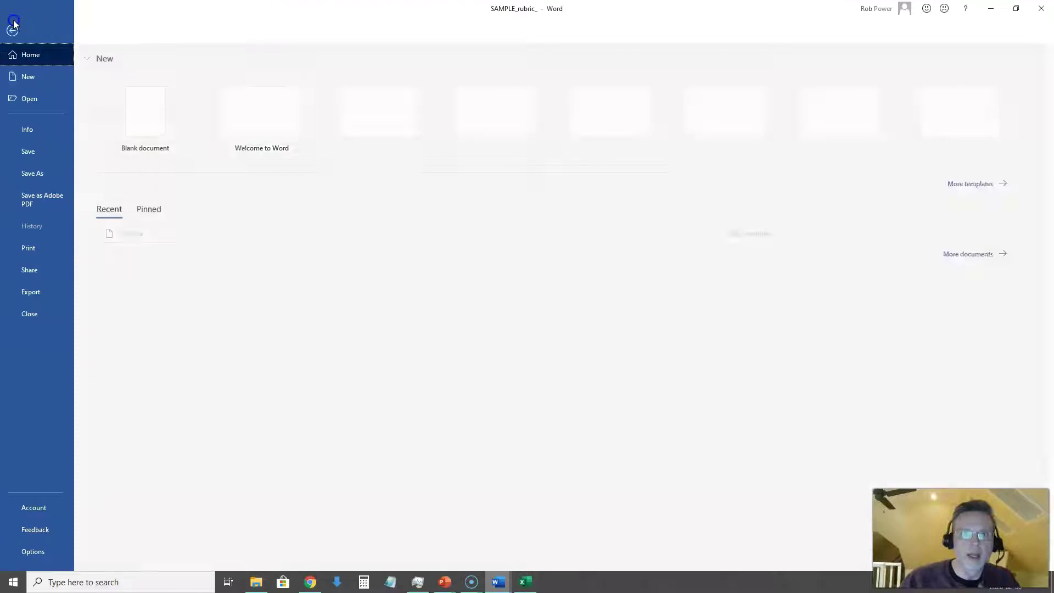
click(62, 192)
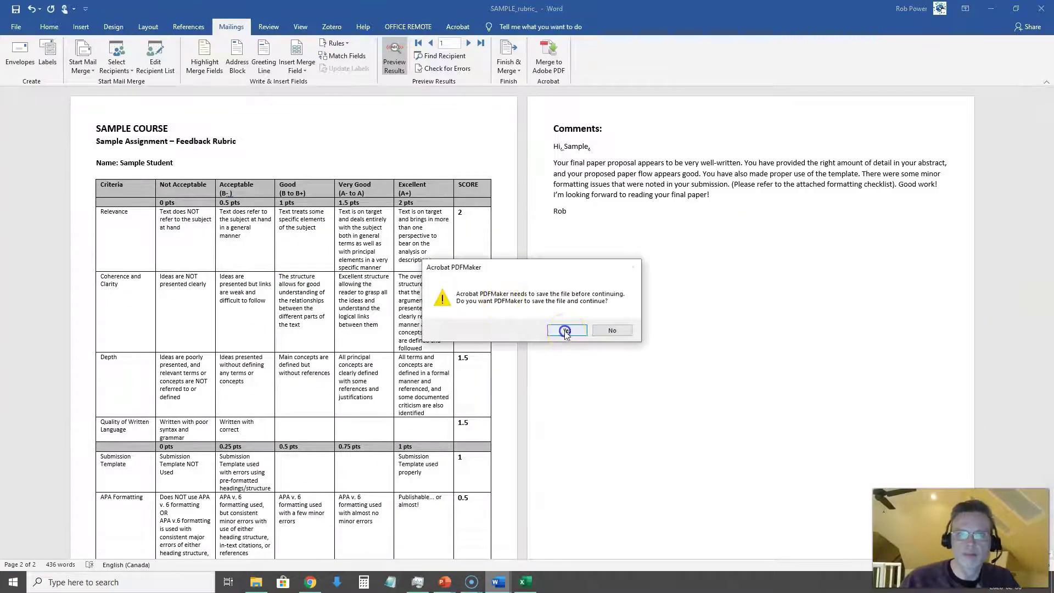
click(566, 330)
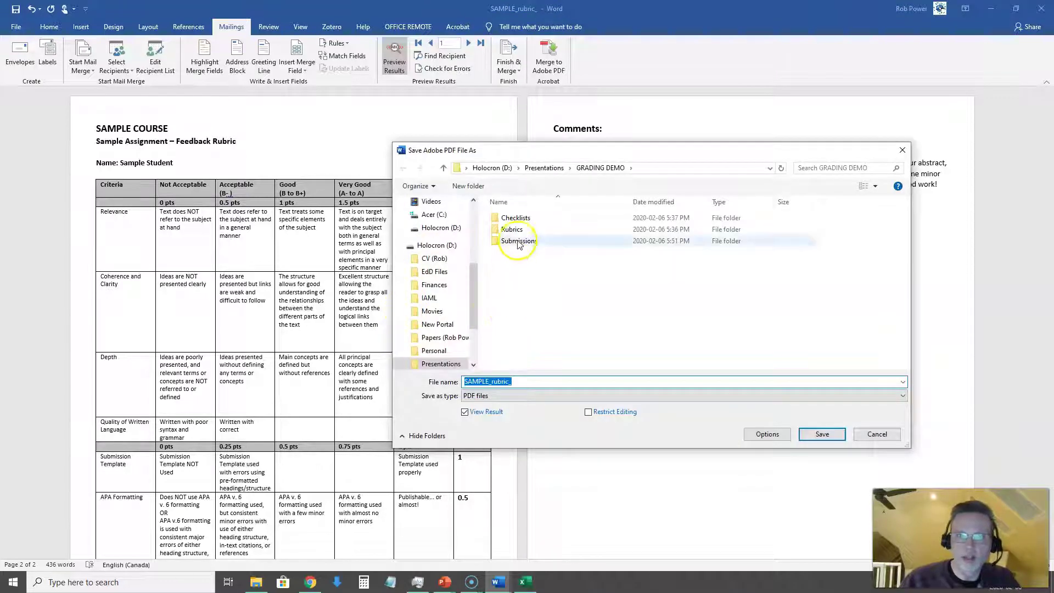
double_click(511, 230)
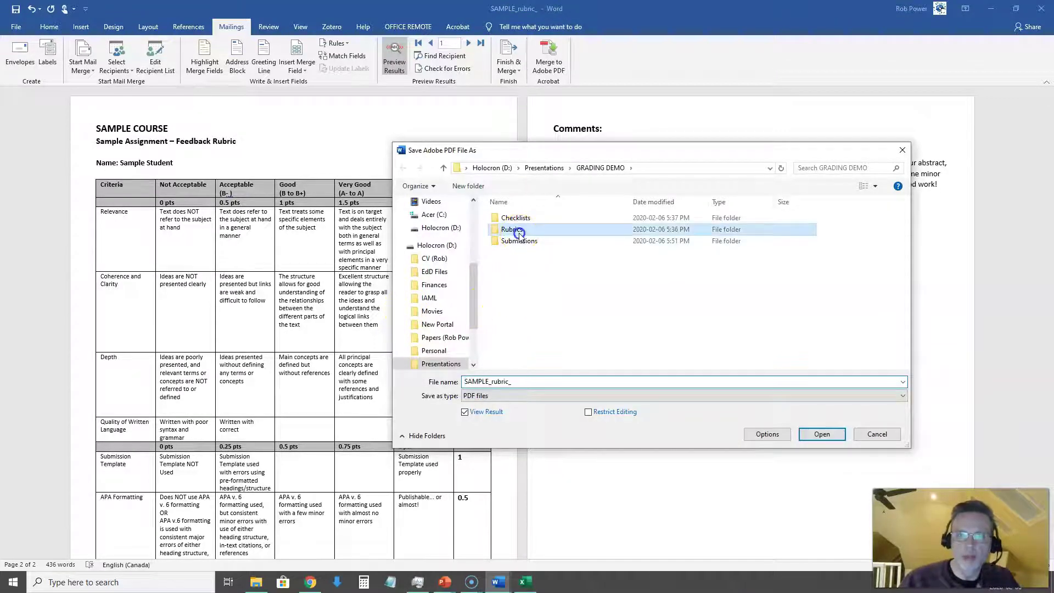
click(536, 379)
double_click(536, 379)
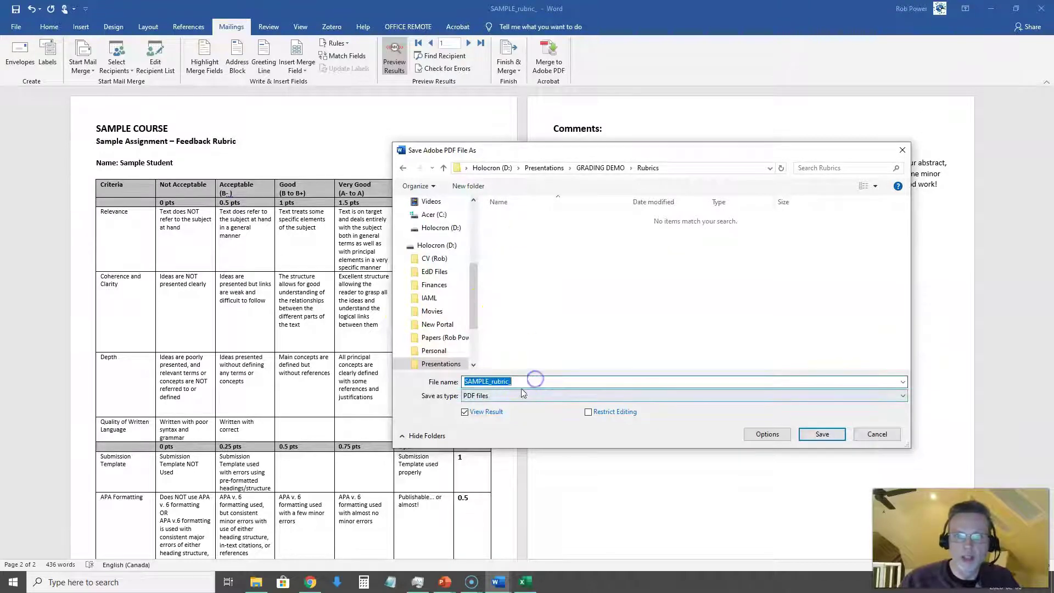
click(516, 381)
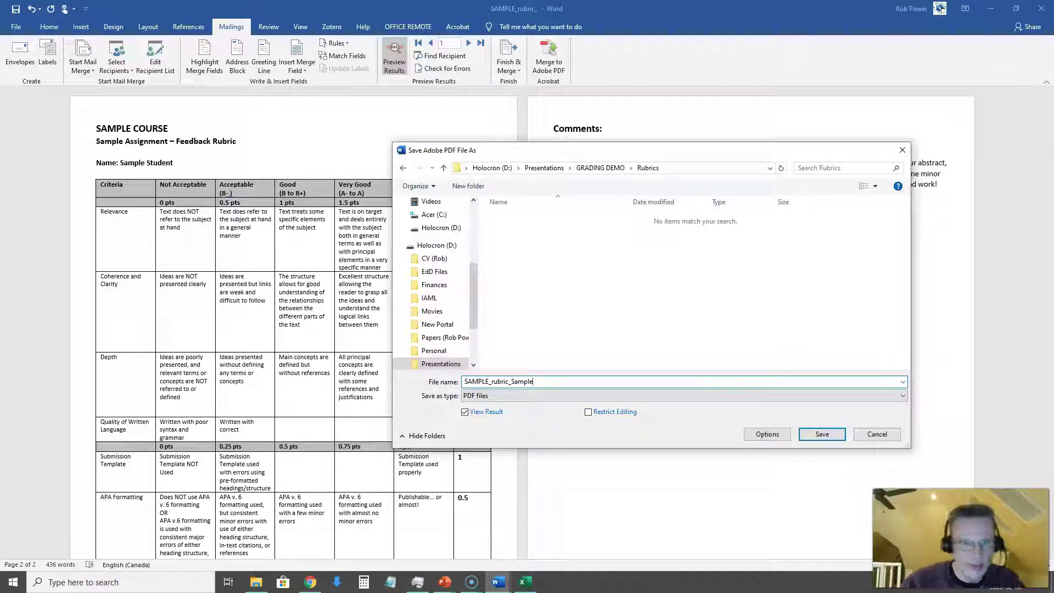
Save the SAMPLE_rubric_Sample PDF and let Acrobat PDFMaker convert the rubric
click(817, 437)
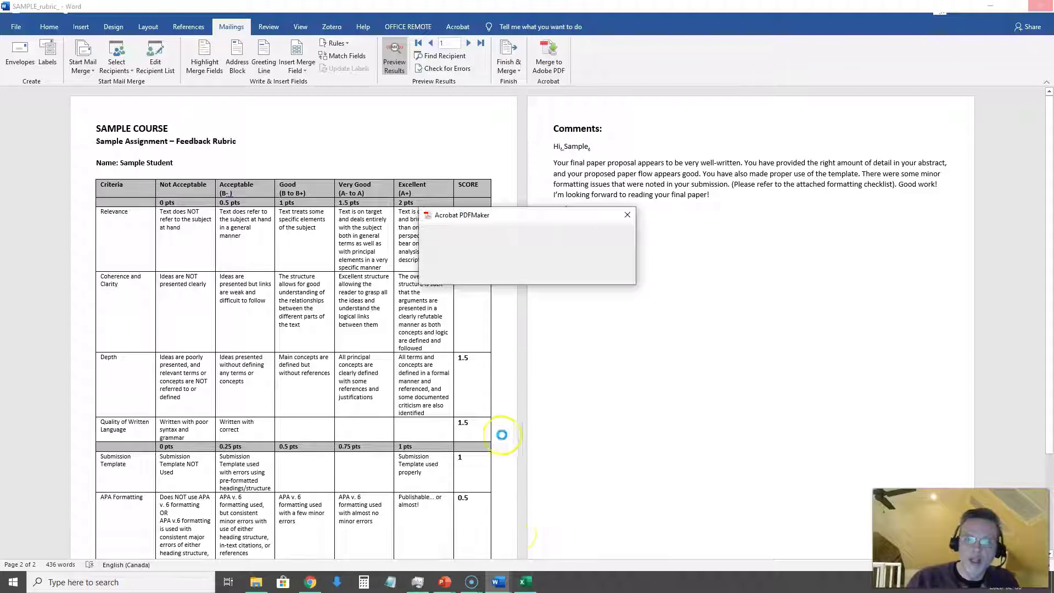
mouse_move(496, 586)
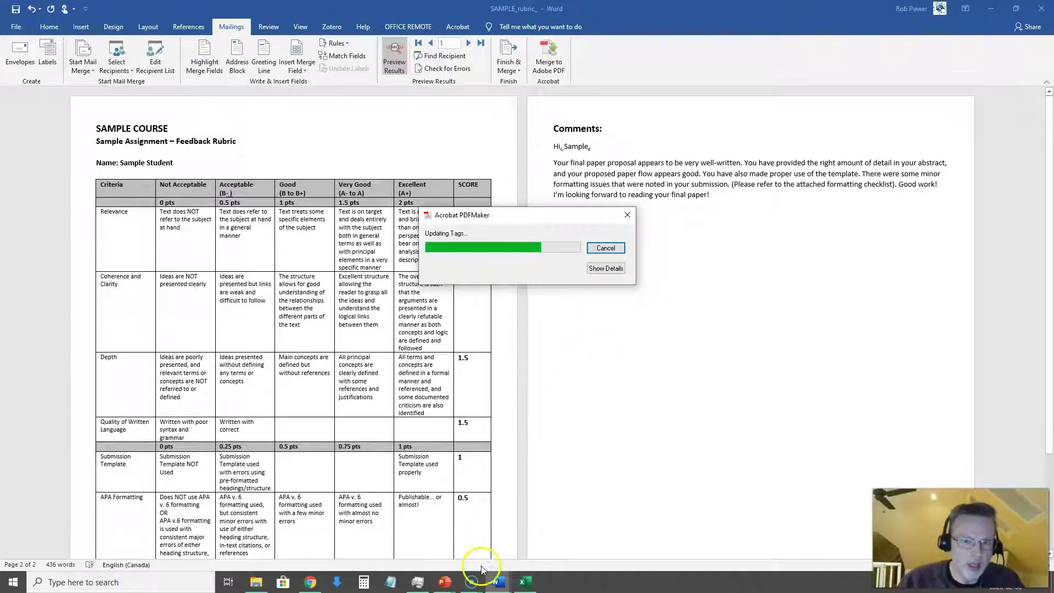
Open the APA Paper-Writing Feedback Checklist from the GRADING DEMO folder in File Explorer
click(460, 554)
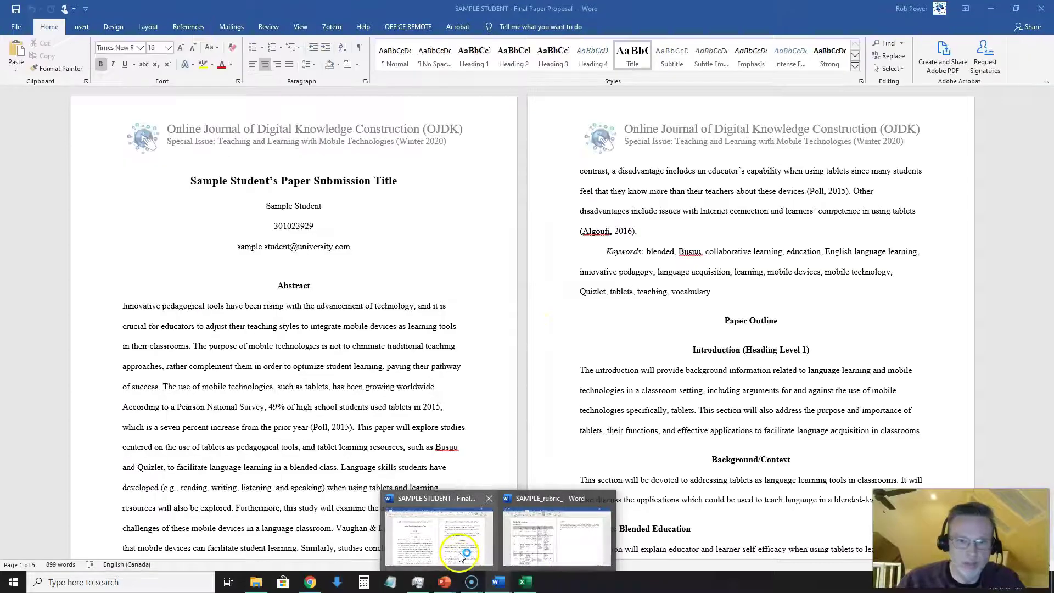
mouse_move(504, 583)
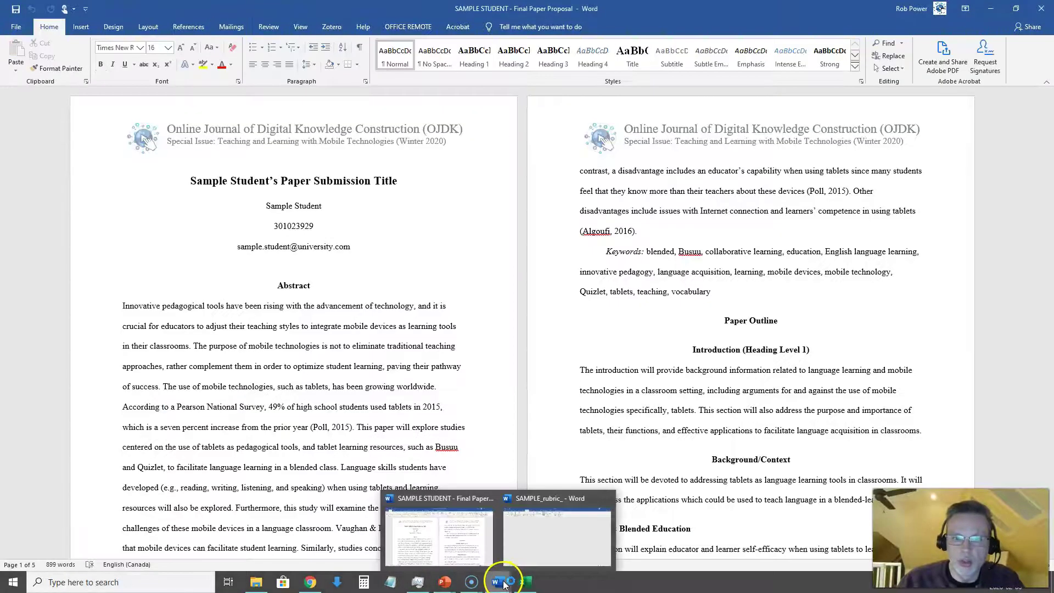
click(549, 543)
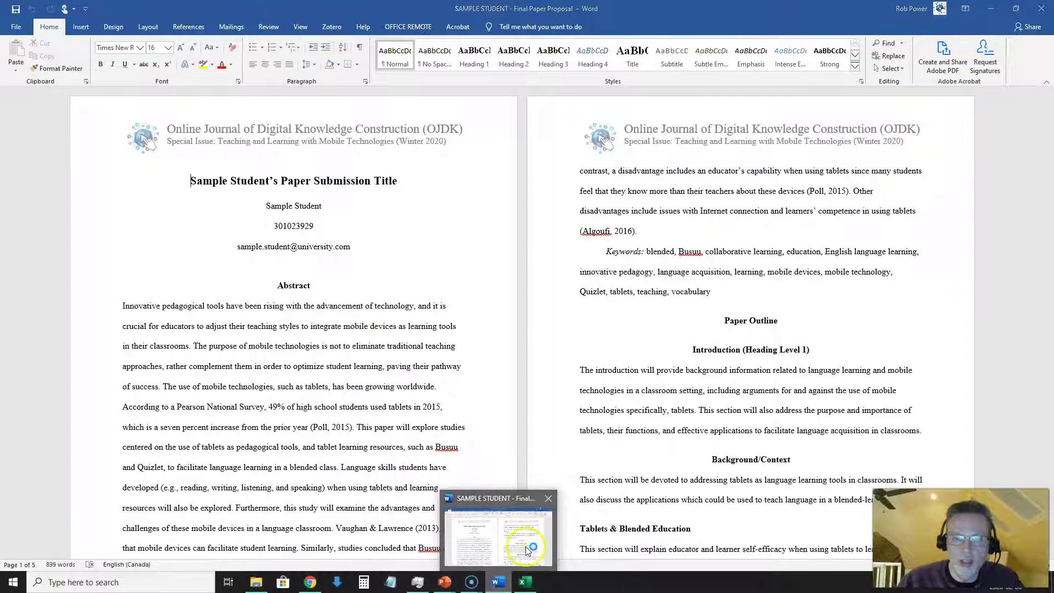
click(268, 584)
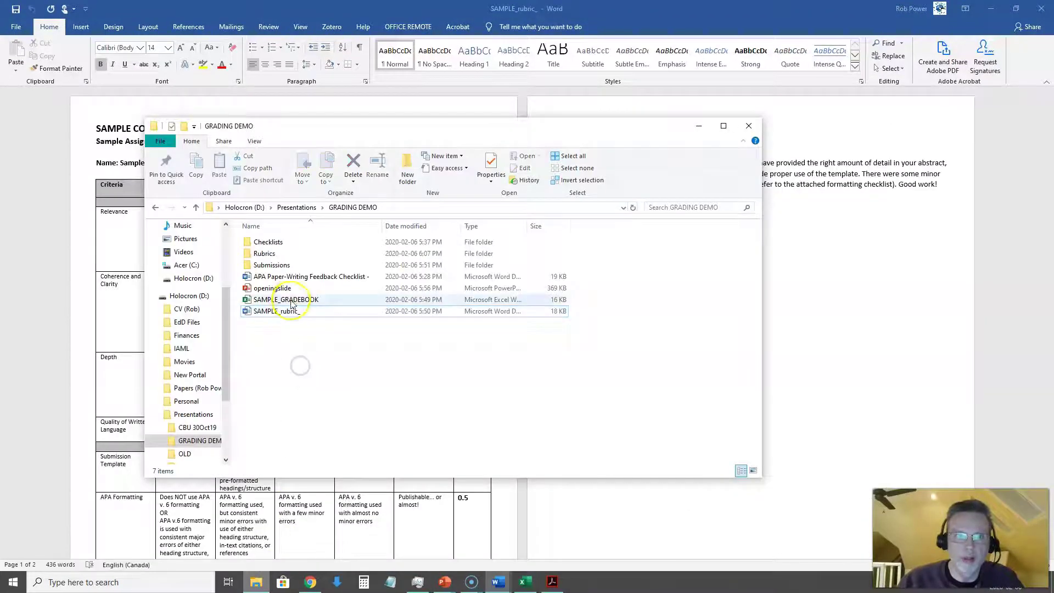
double_click(297, 280)
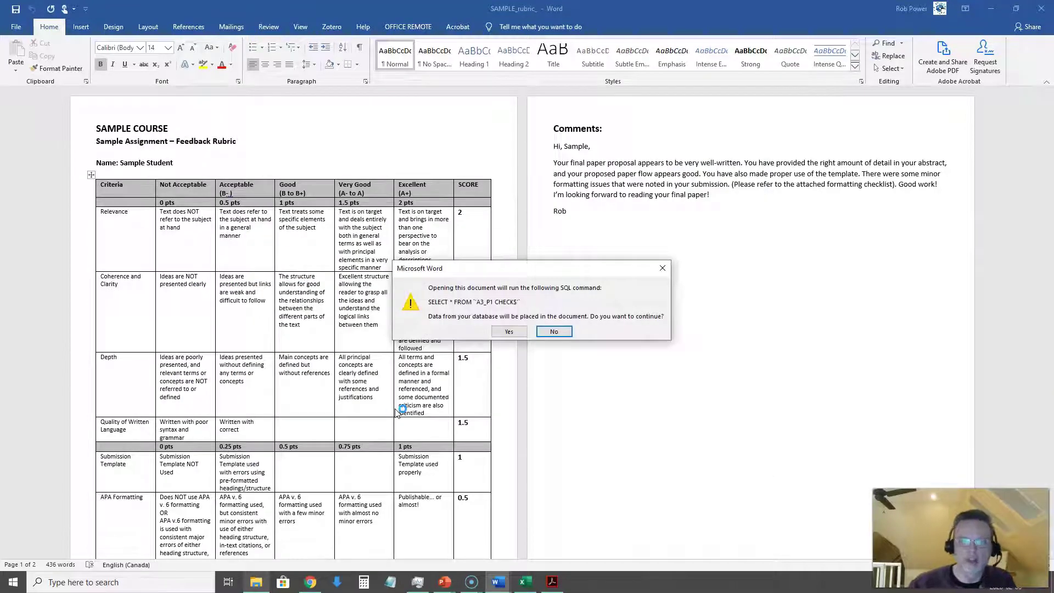
Allow the SELECT * FROM `A3_P1 CHECKS` query and inspect the To Consider column's n/a entries
click(509, 332)
click(406, 366)
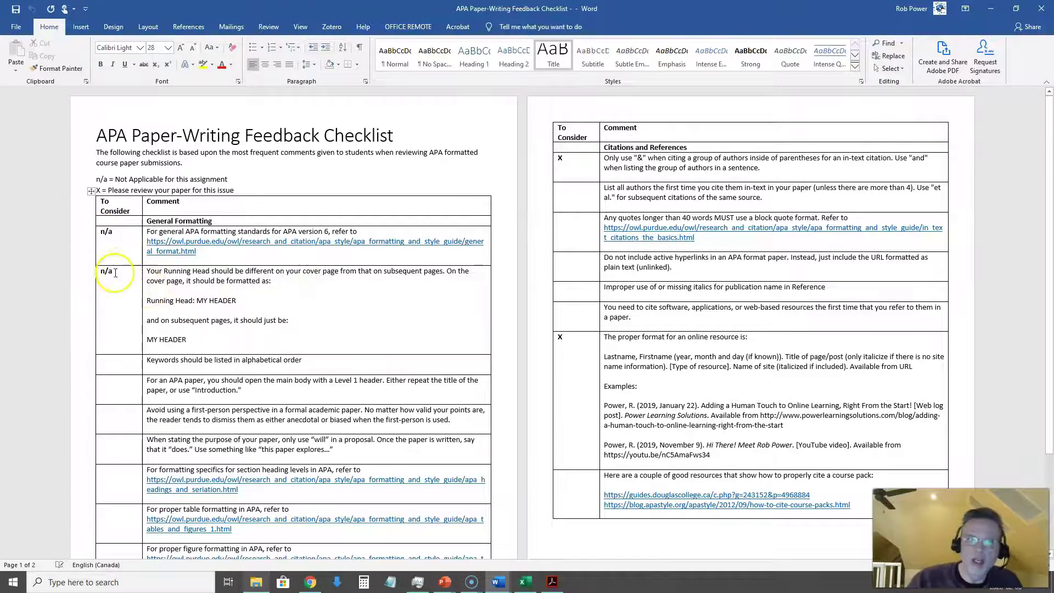
drag(101, 231, 113, 231)
drag(118, 279, 104, 257)
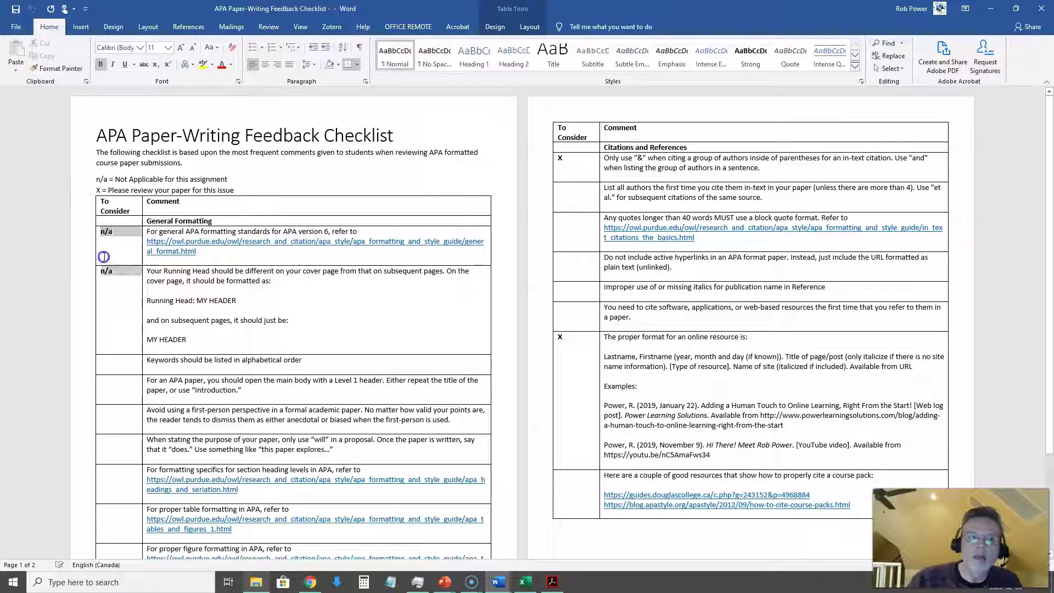
click(165, 302)
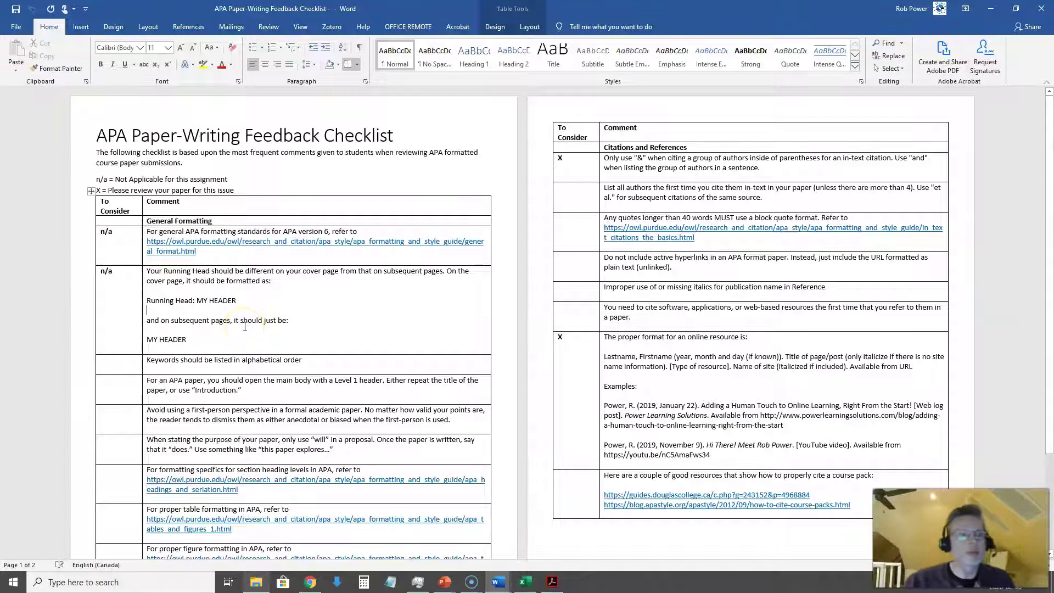
click(231, 310)
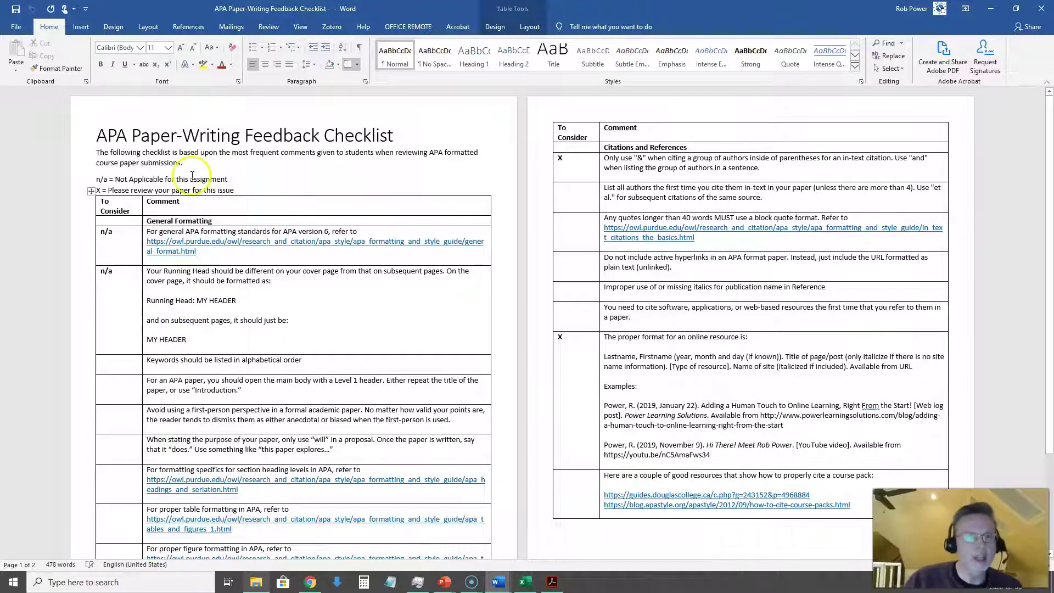
Use SAMPLE_GRADEBOOK's CHECKLIST table from D:\Presentations\GRADING DEMO as the existing recipient list
click(232, 28)
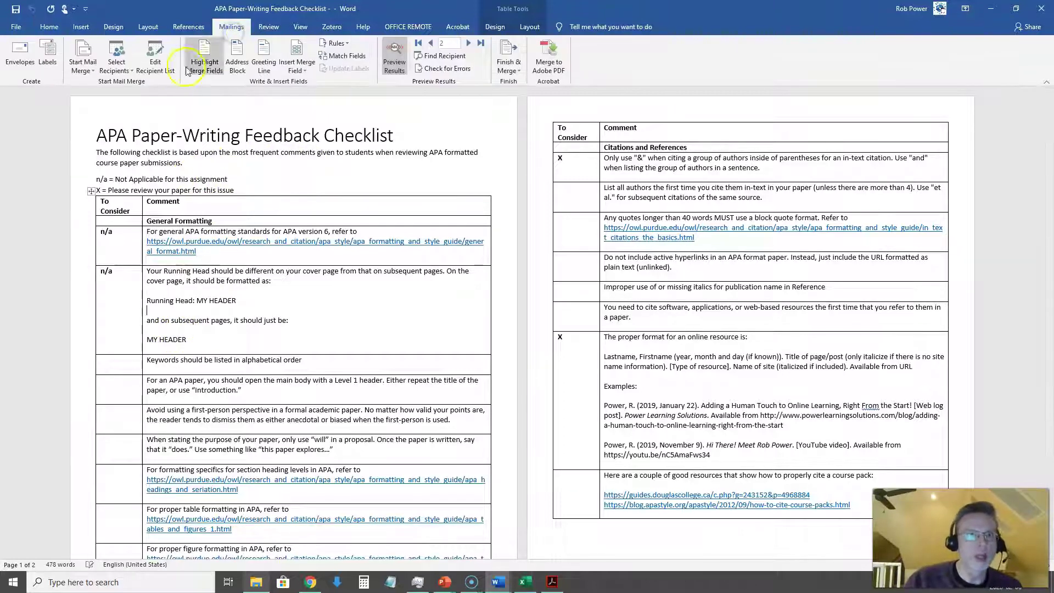
click(122, 65)
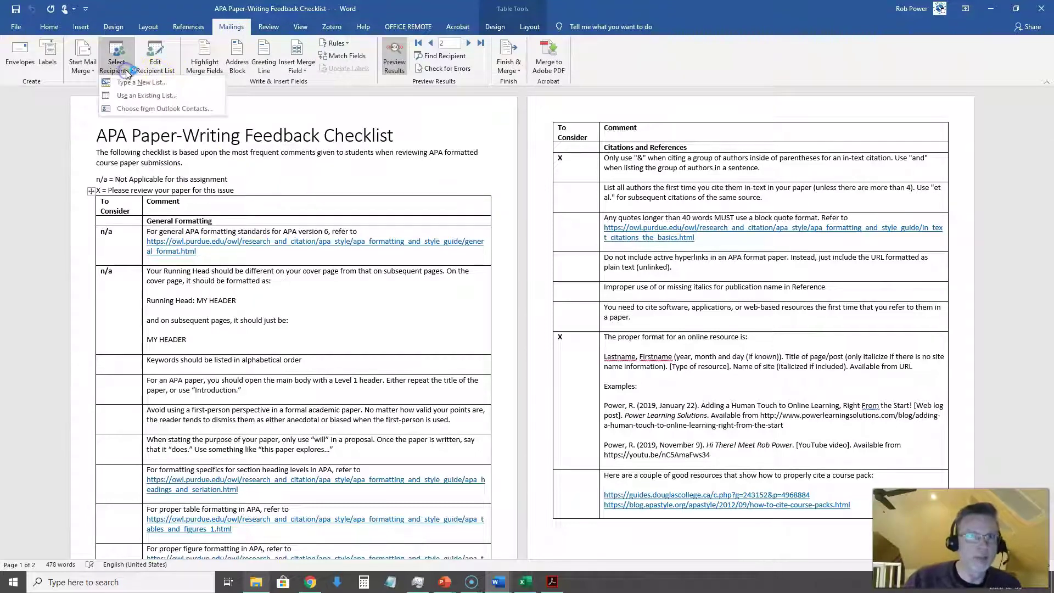
click(135, 91)
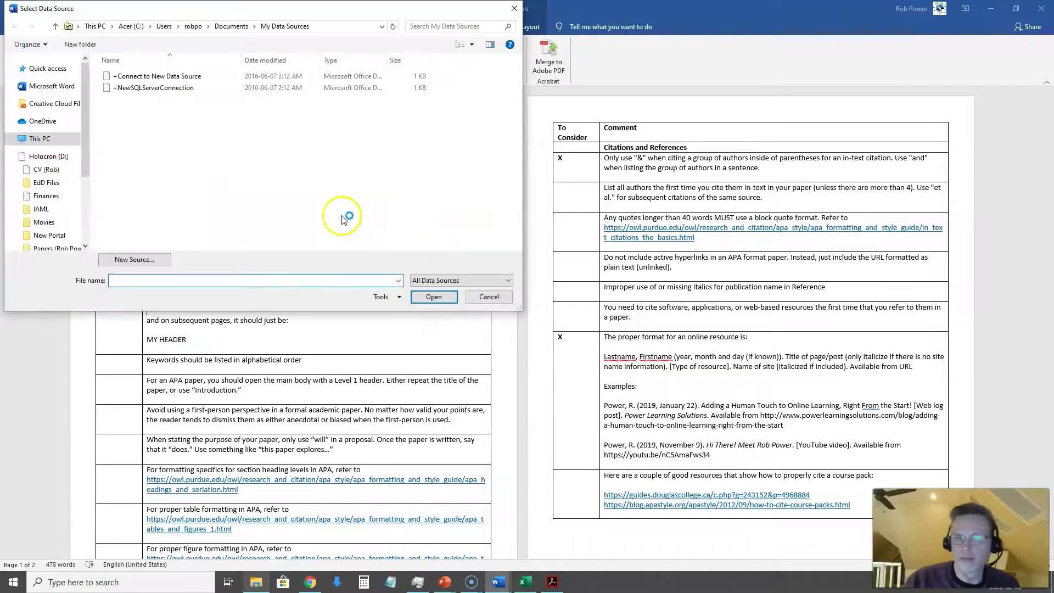
click(51, 238)
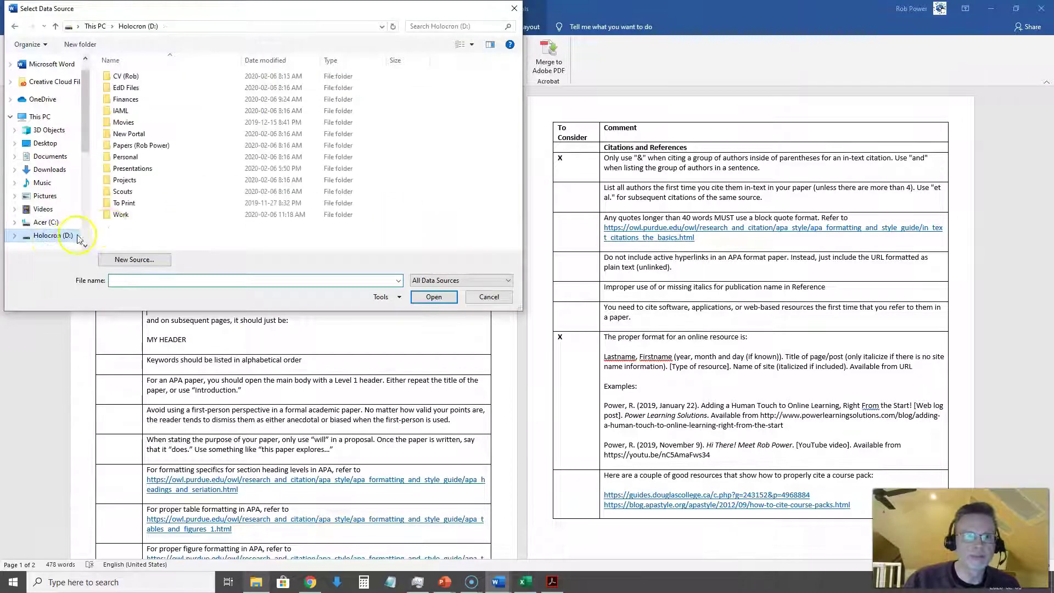
double_click(122, 215)
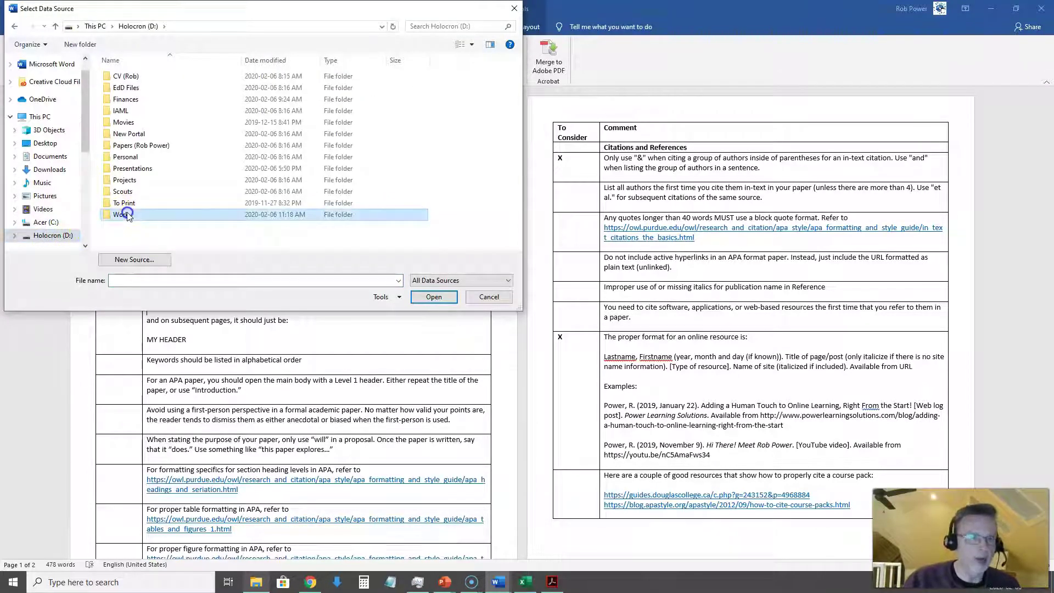
click(133, 26)
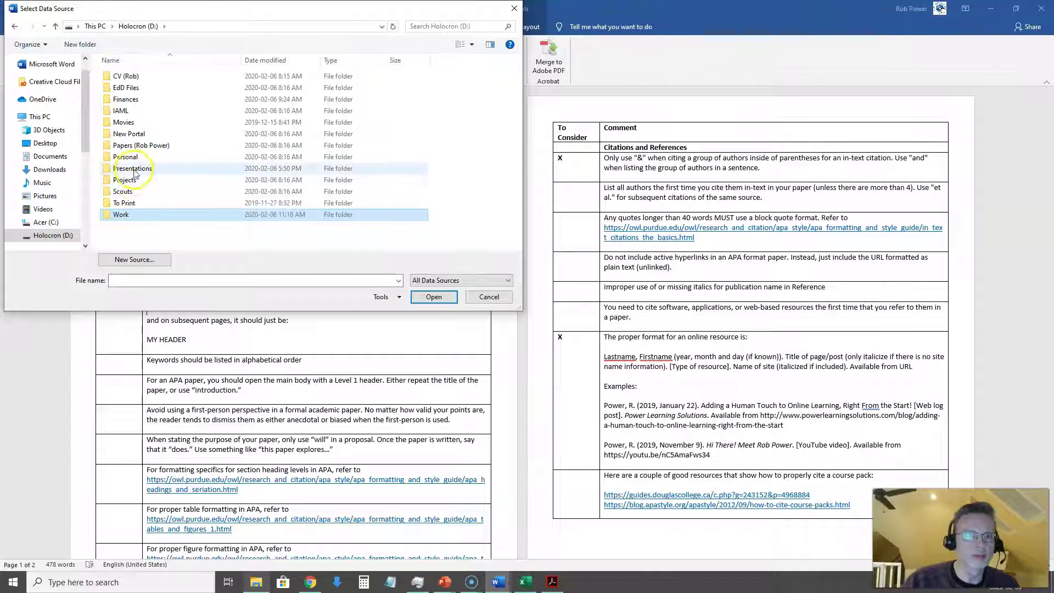
click(135, 170)
double_click(135, 168)
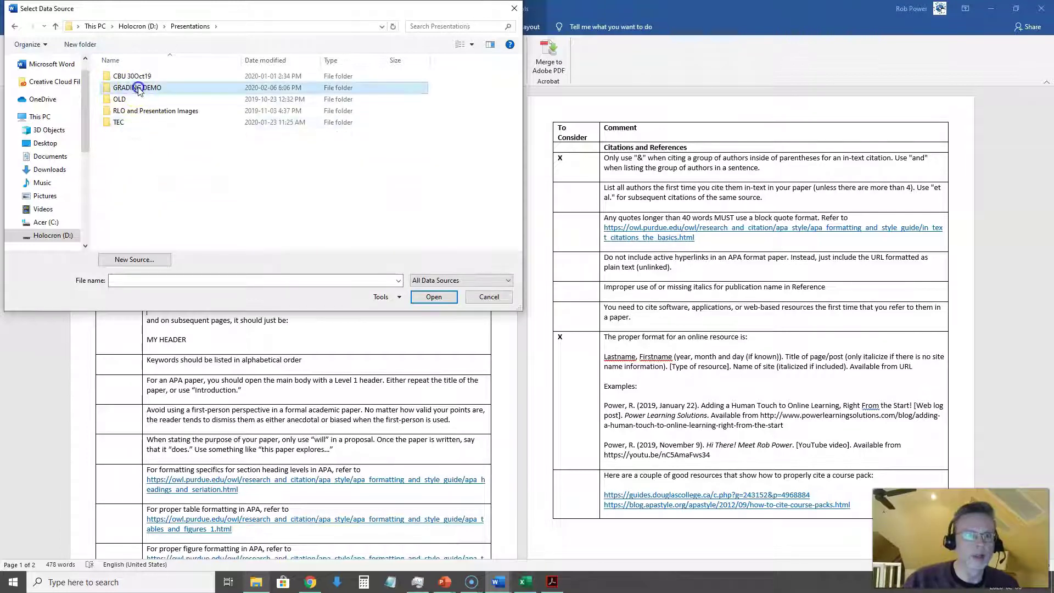
double_click(137, 88)
double_click(145, 123)
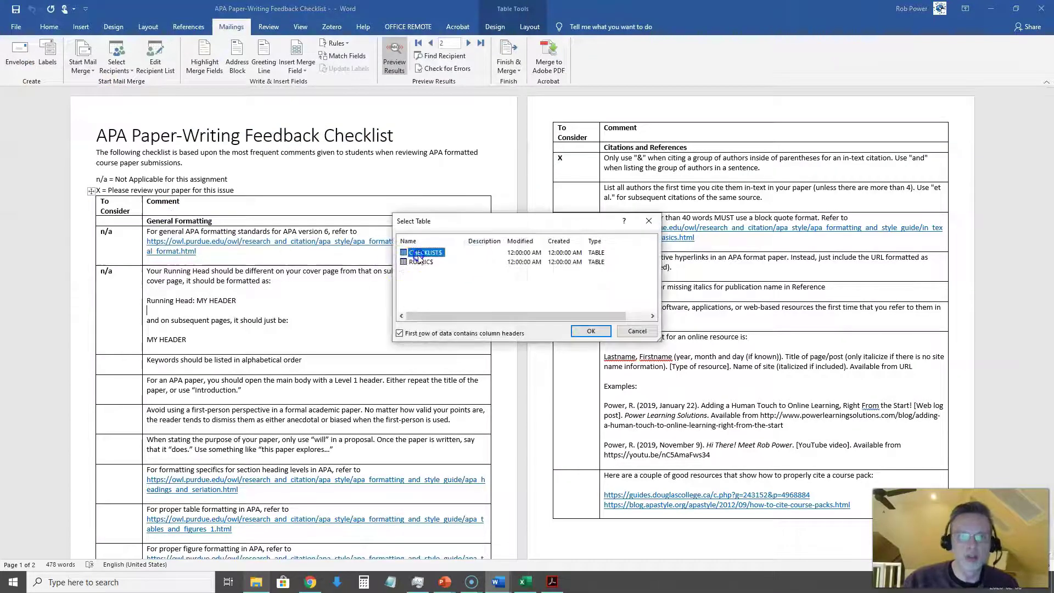
click(590, 330)
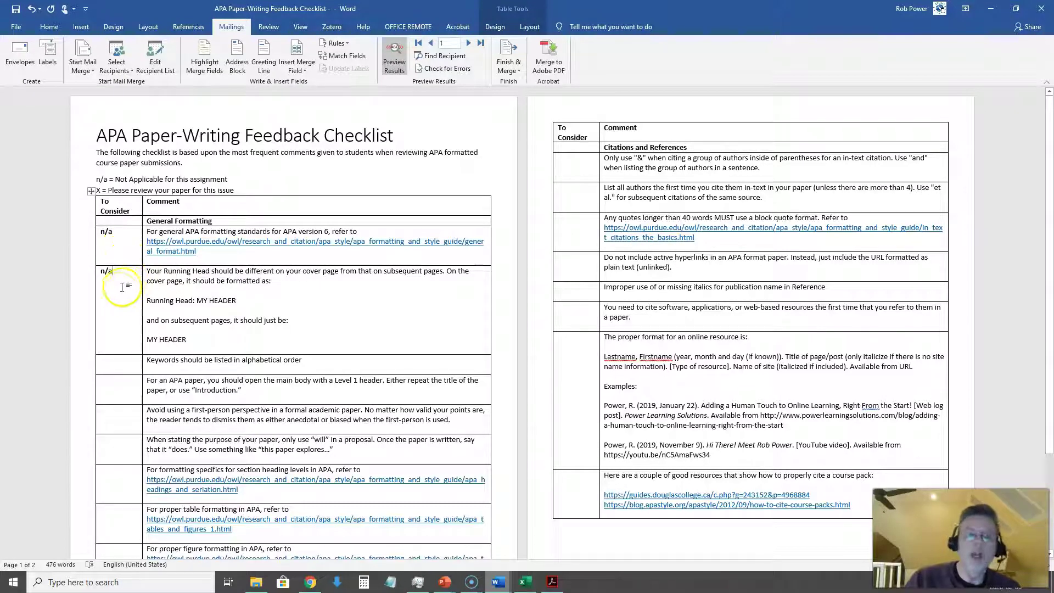
In the SAMPLE_GRADEBOOK workbook, review the Gen and Head n/a entries in F2:G29, then select H2
click(525, 582)
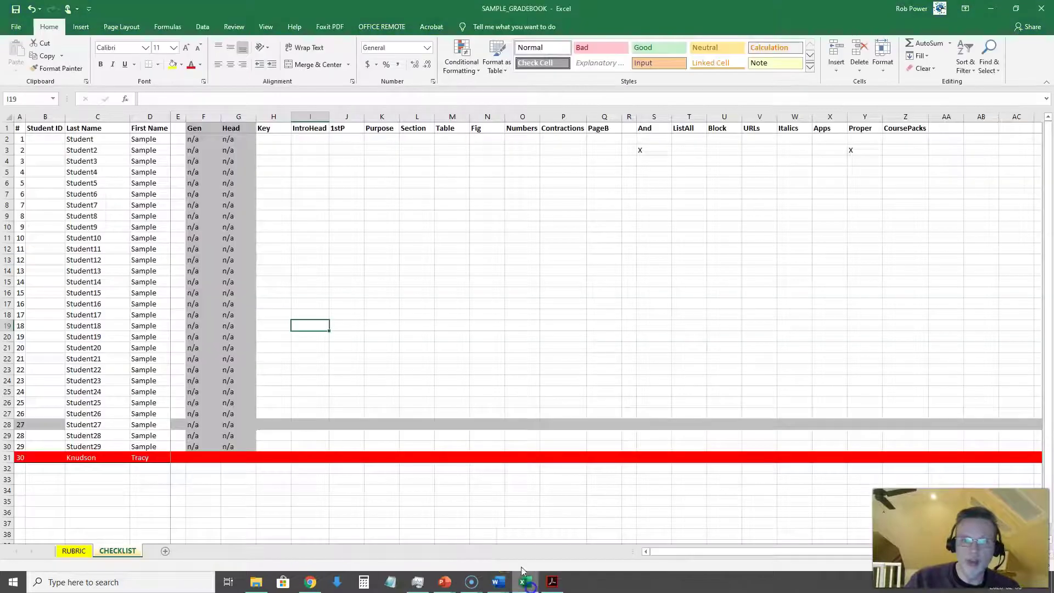
drag(196, 145, 232, 441)
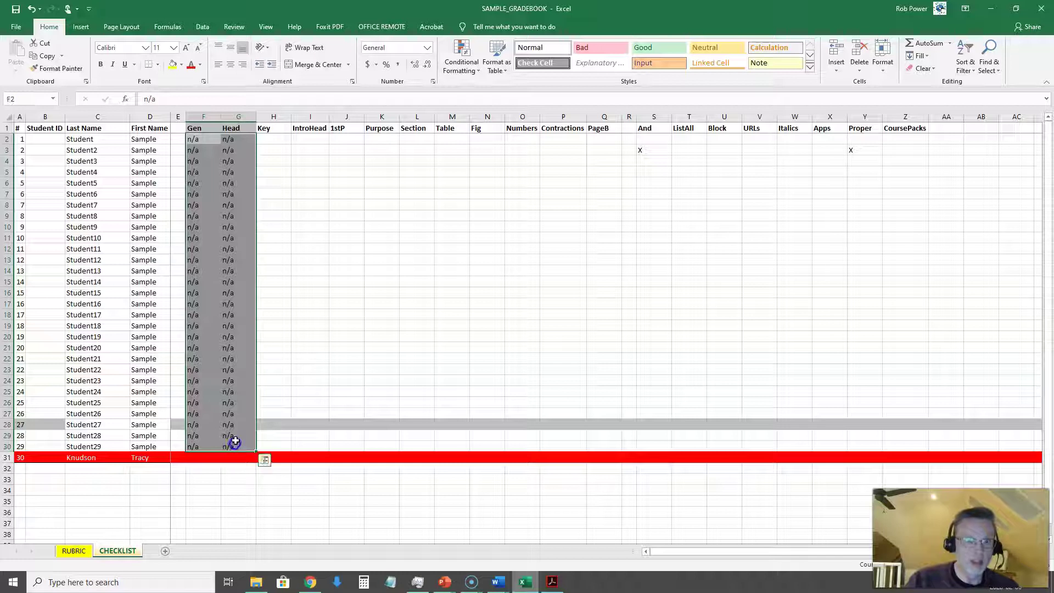
click(325, 306)
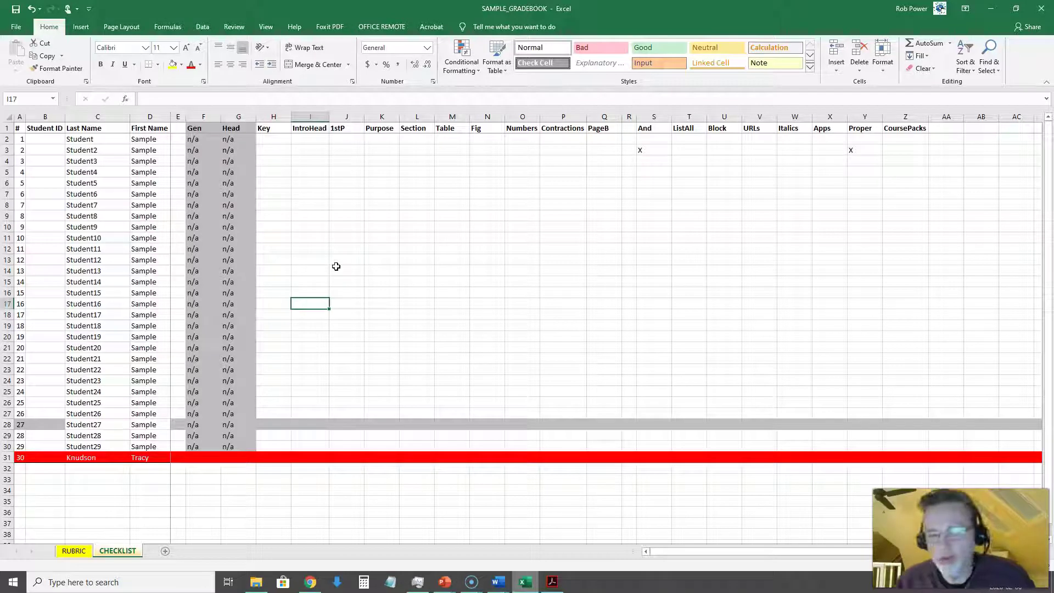
click(267, 141)
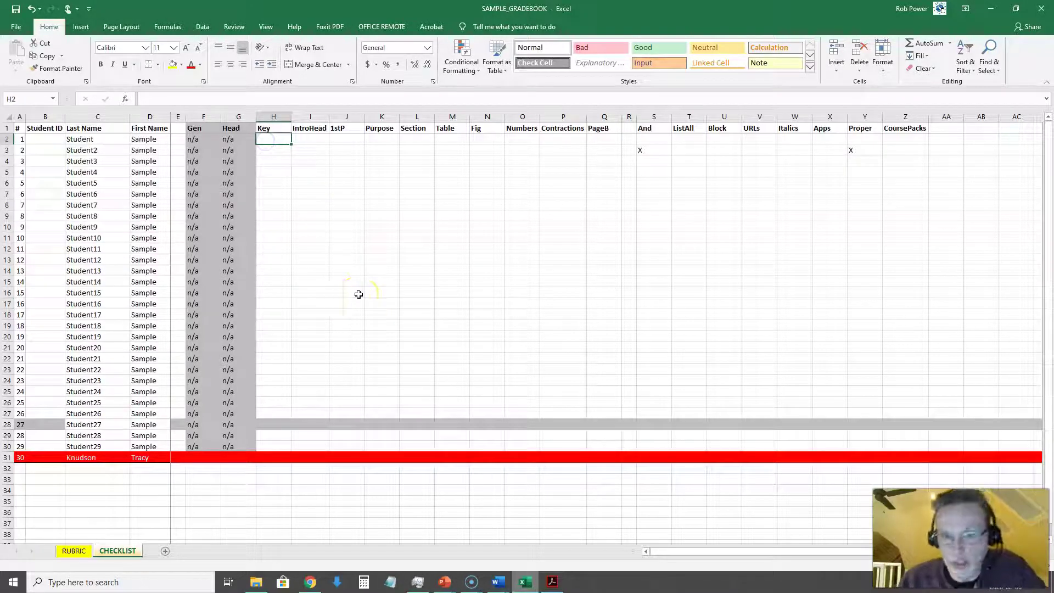
Bring the student's final paper proposal to the front and scroll through it
mouse_move(498, 582)
mouse_move(554, 536)
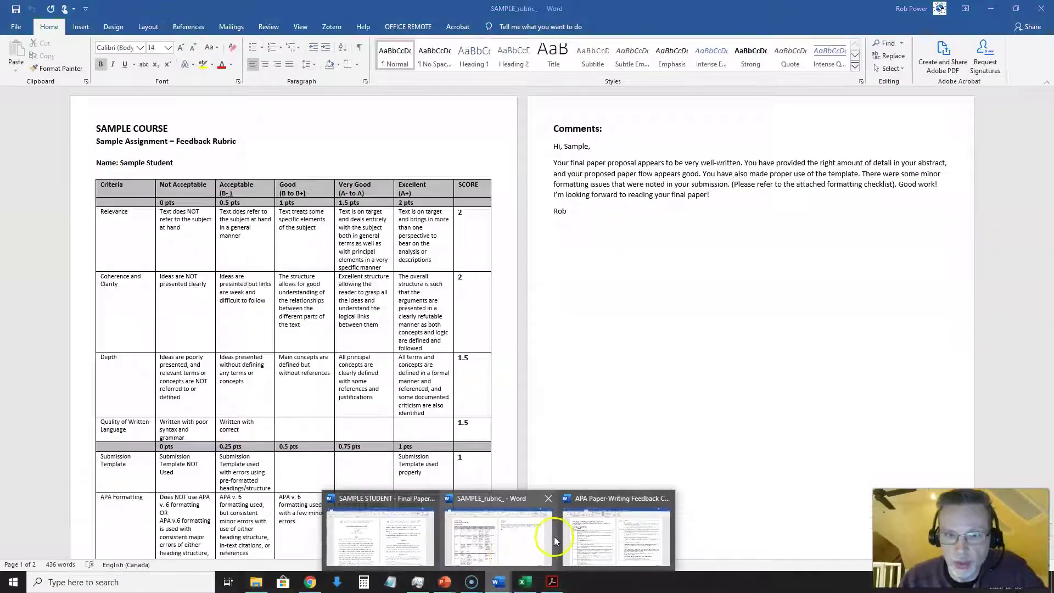
click(423, 546)
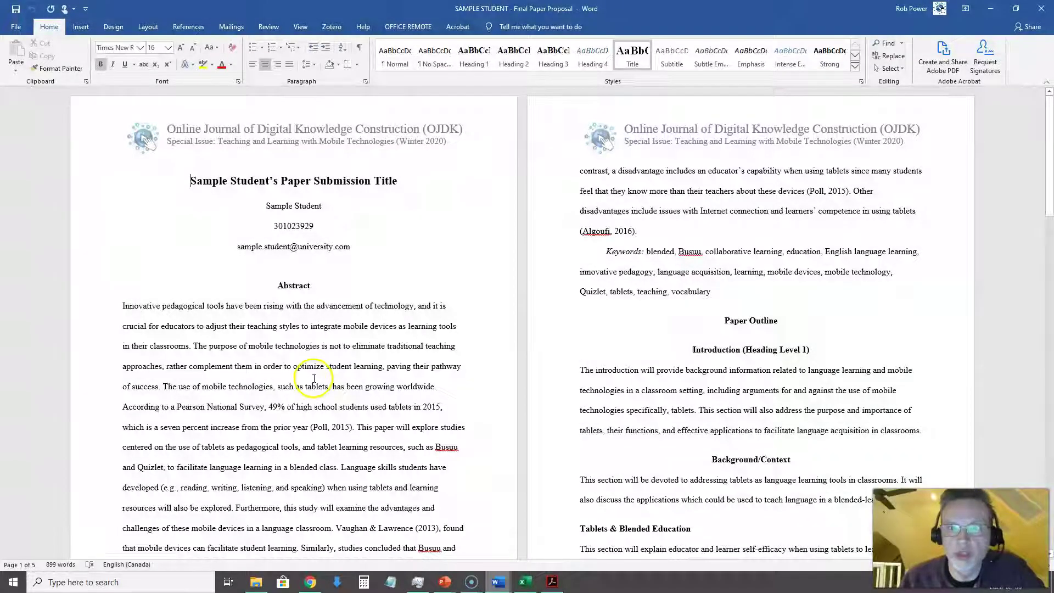
scroll(314, 378, down, 1)
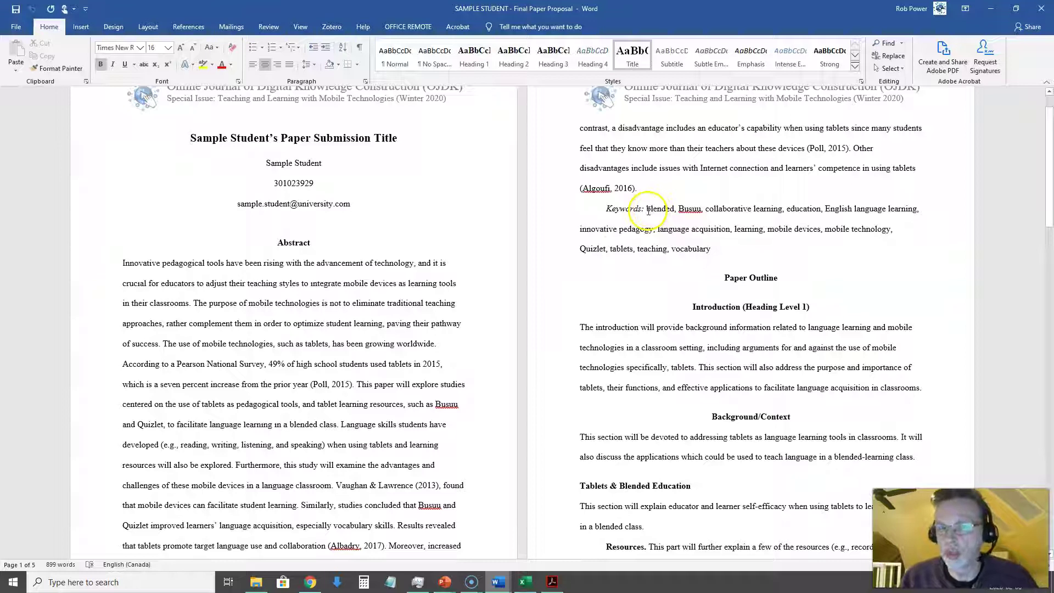
scroll(338, 291, down, 1)
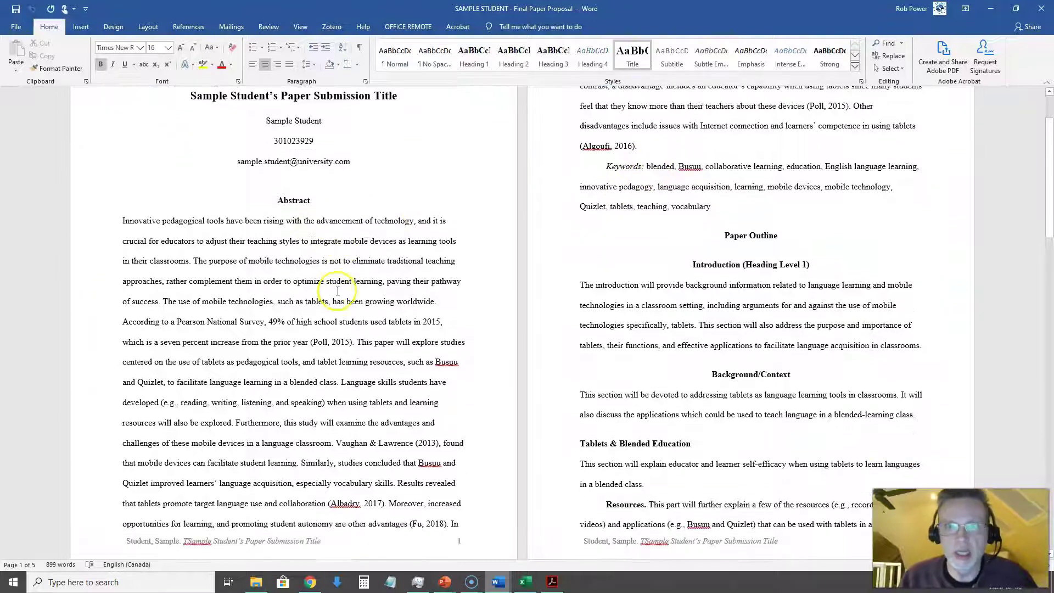
mouse_move(552, 581)
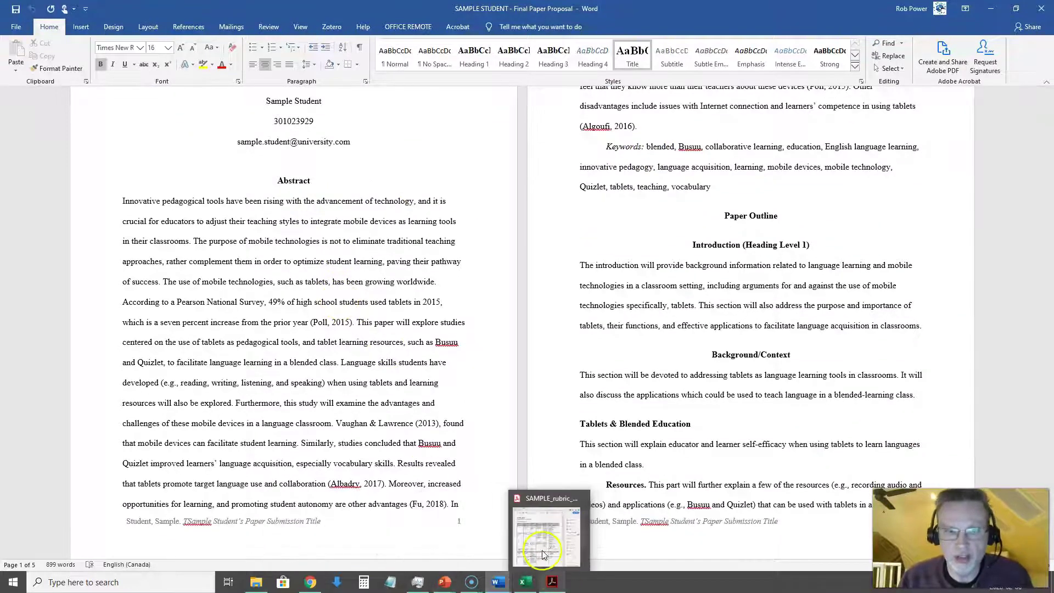
scroll(373, 356, down, 1)
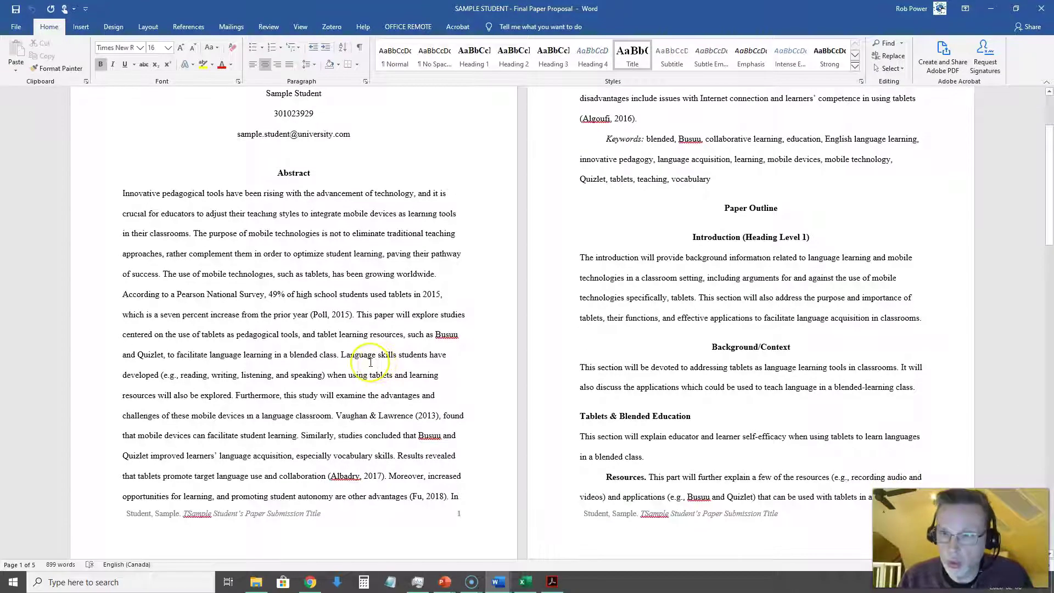
scroll(370, 362, down, 1)
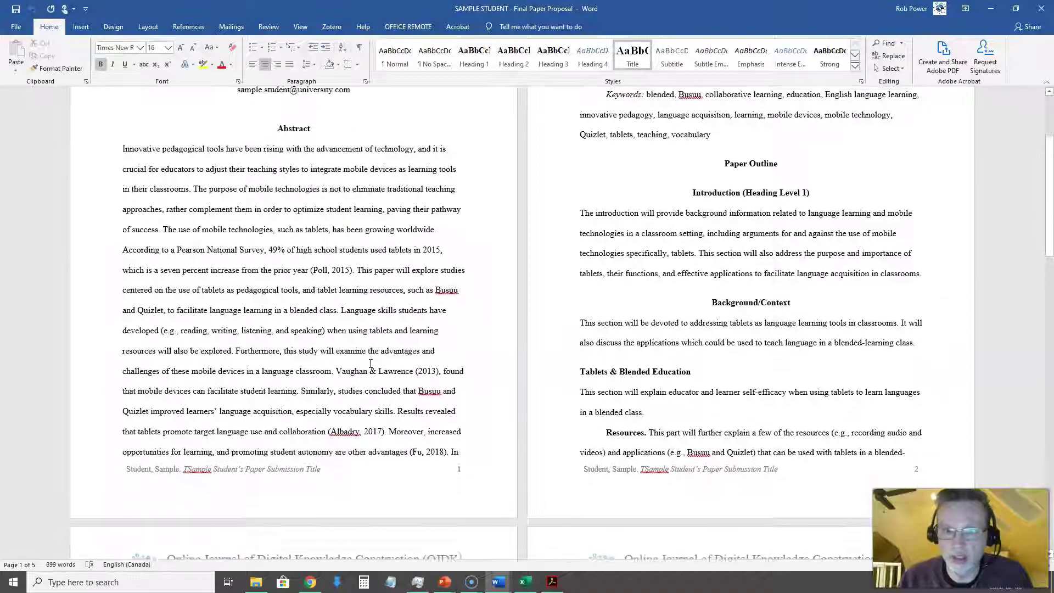
scroll(367, 363, down, 1)
scroll(366, 364, down, 5)
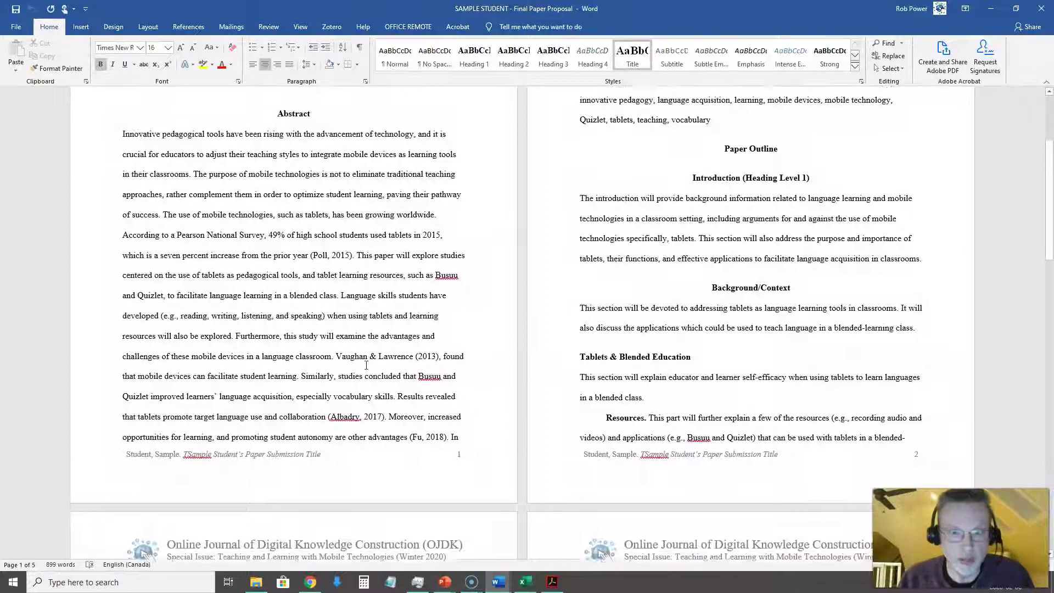
scroll(366, 373, down, 2)
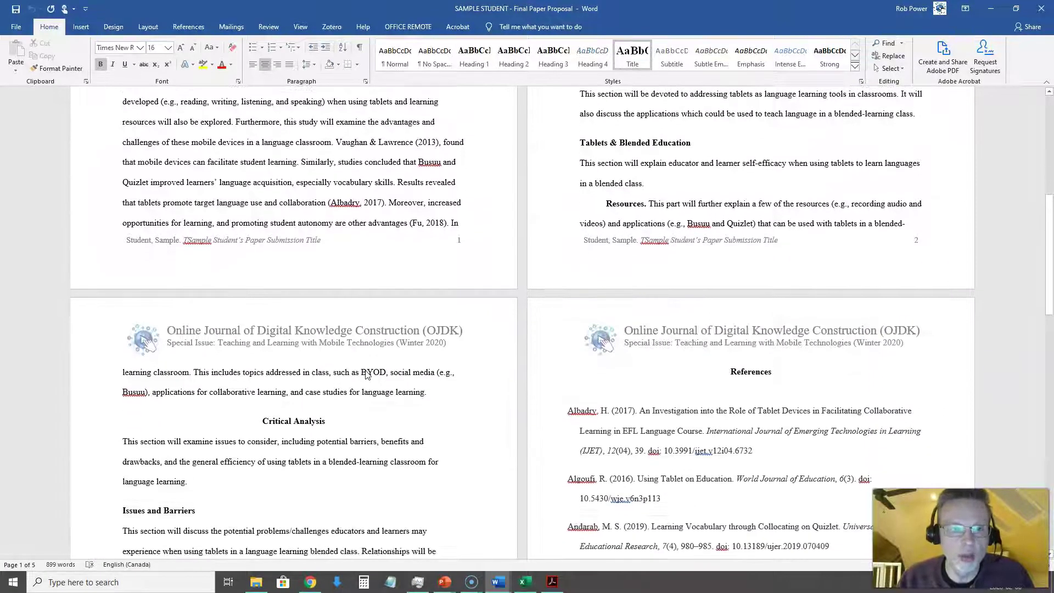
scroll(368, 371, up, 5)
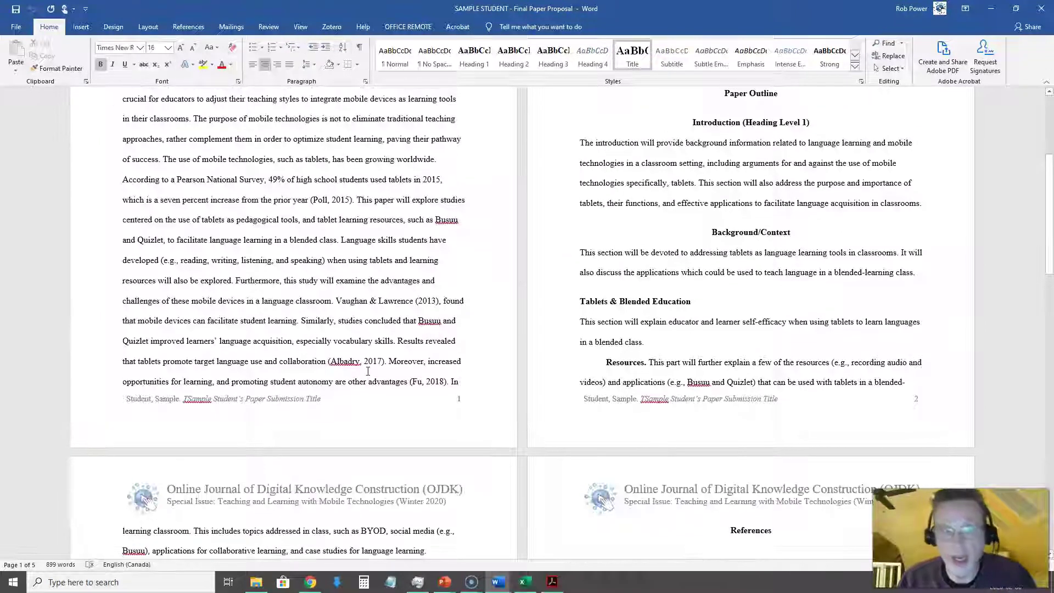
scroll(368, 371, up, 1)
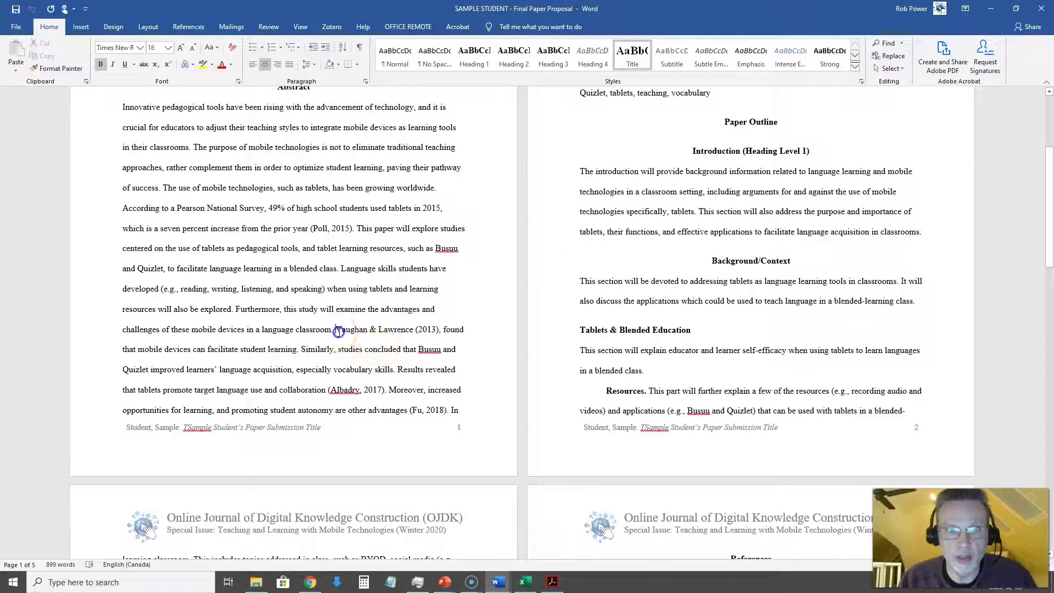
Check the APA style of the Vaughan & Lawrence ampersand citation and the reference titles
drag(407, 329, 411, 329)
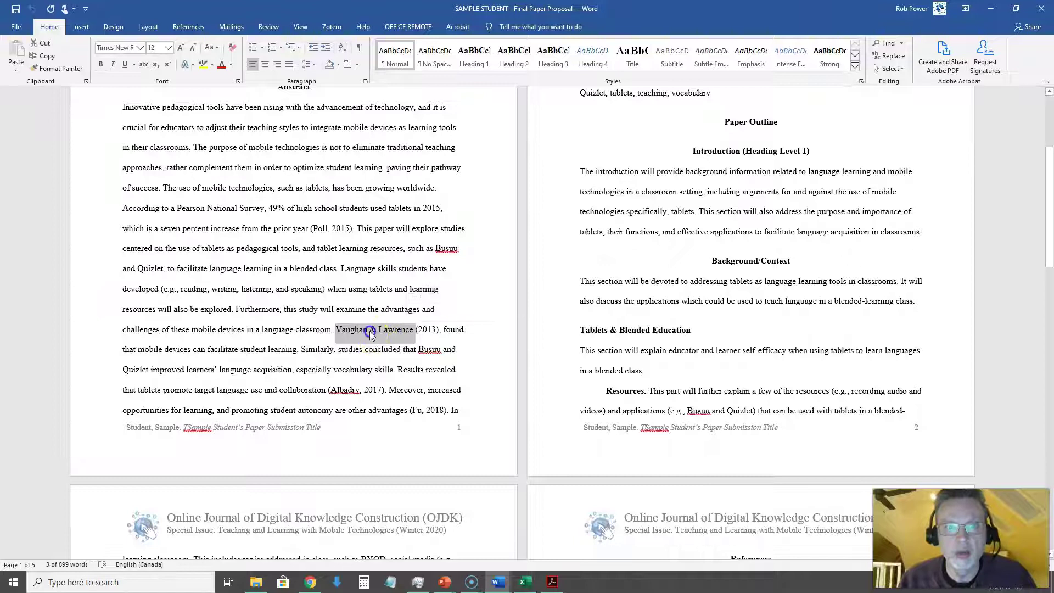
double_click(378, 330)
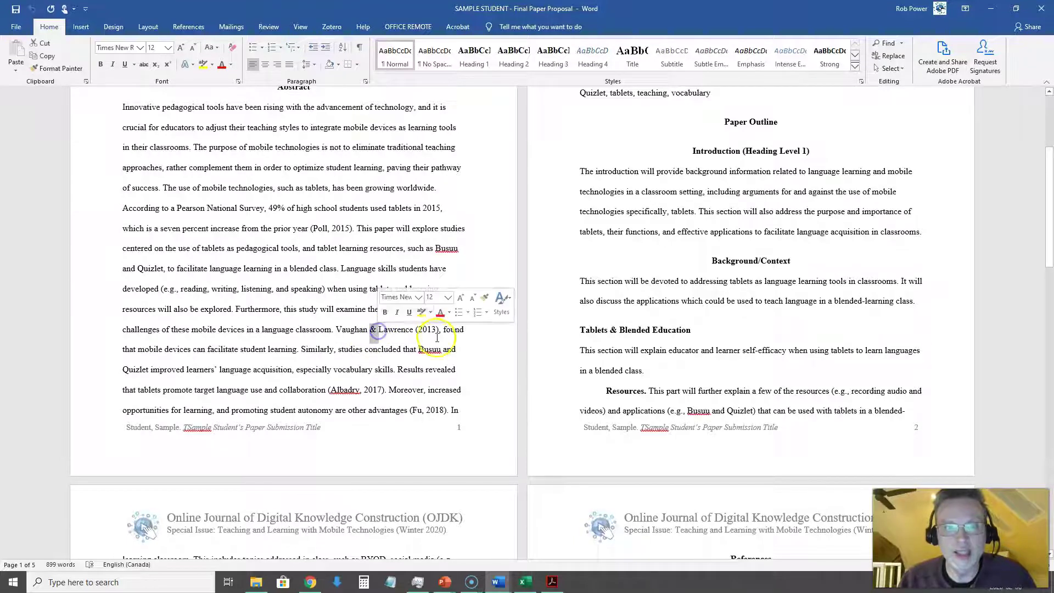
click(355, 338)
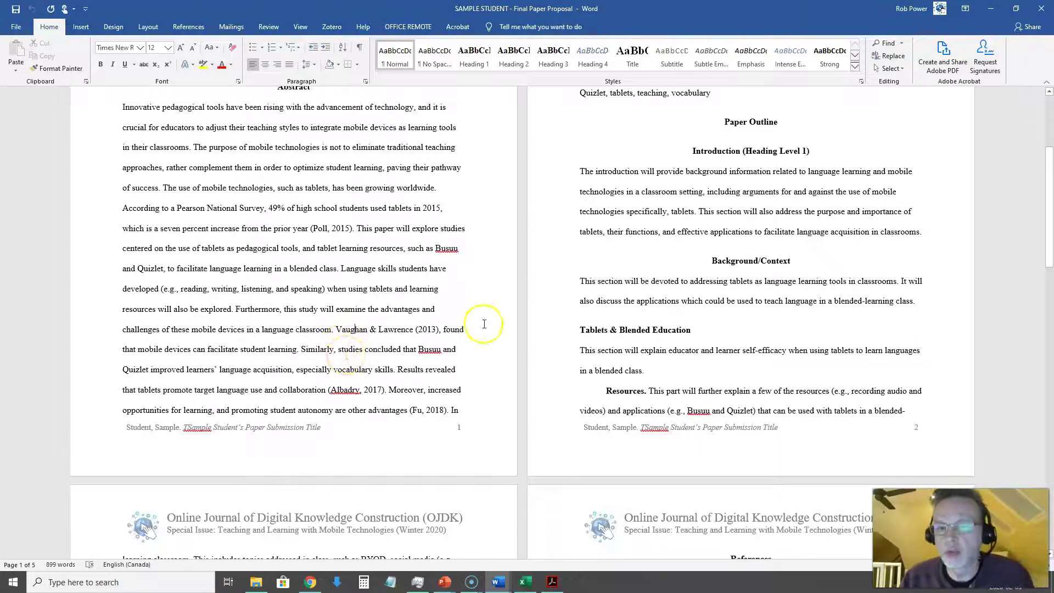
scroll(527, 324, down, 7)
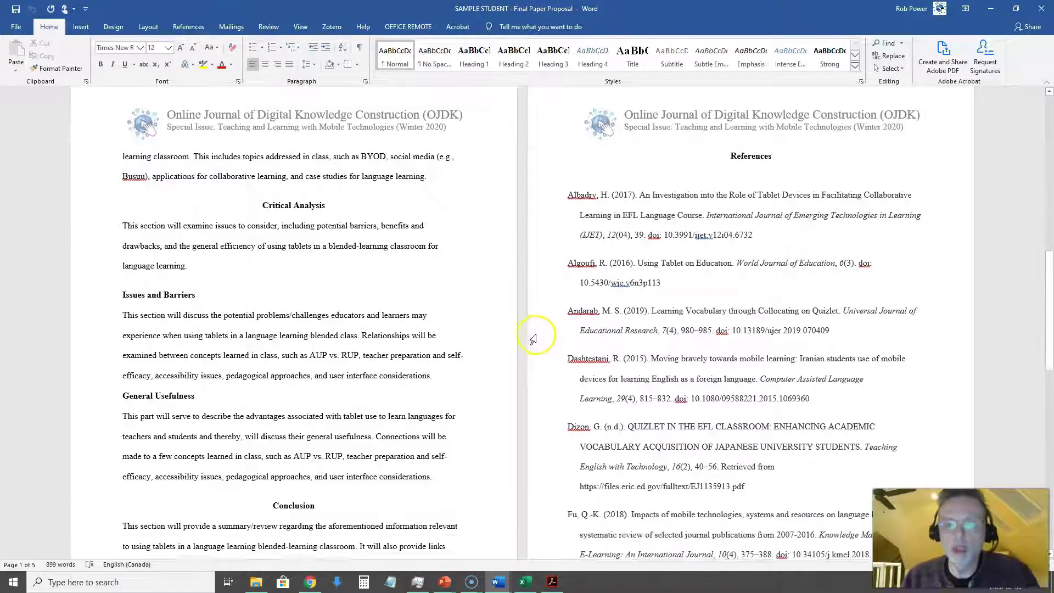
scroll(529, 351, down, 3)
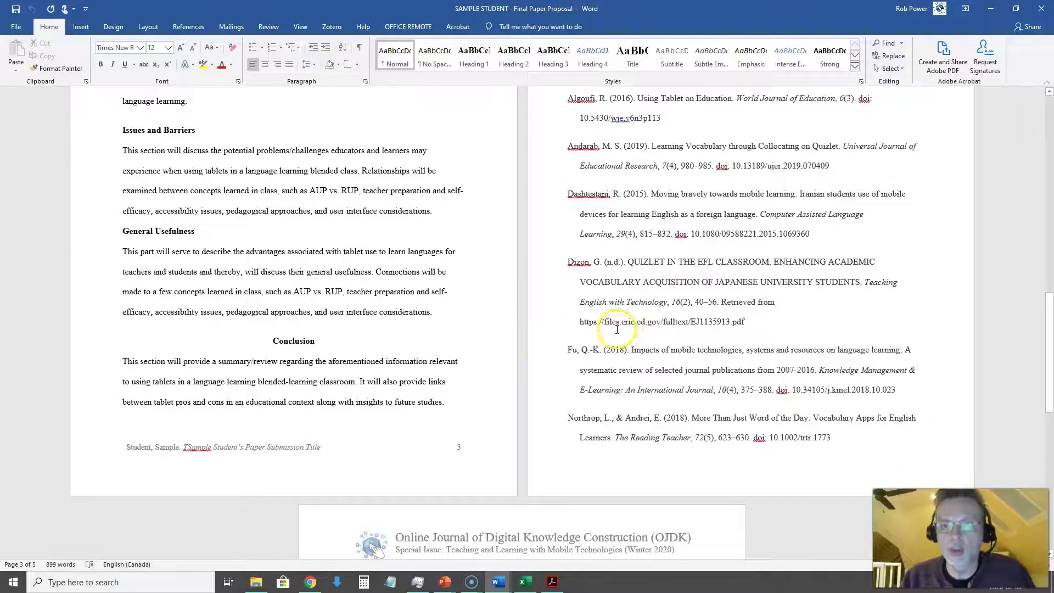
drag(627, 262, 744, 280)
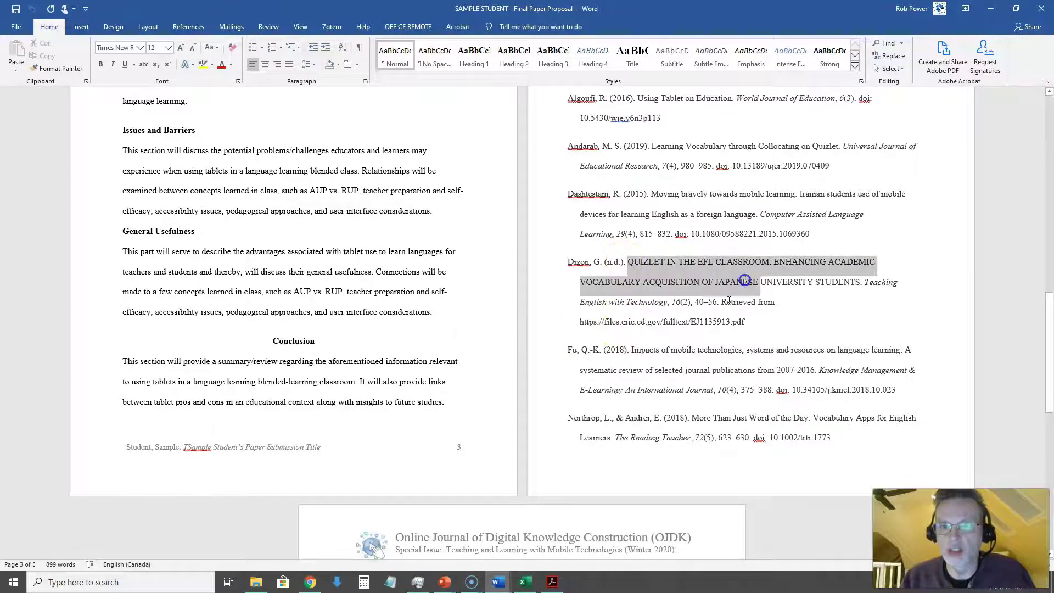
scroll(442, 352, down, 4)
scroll(471, 435, down, 2)
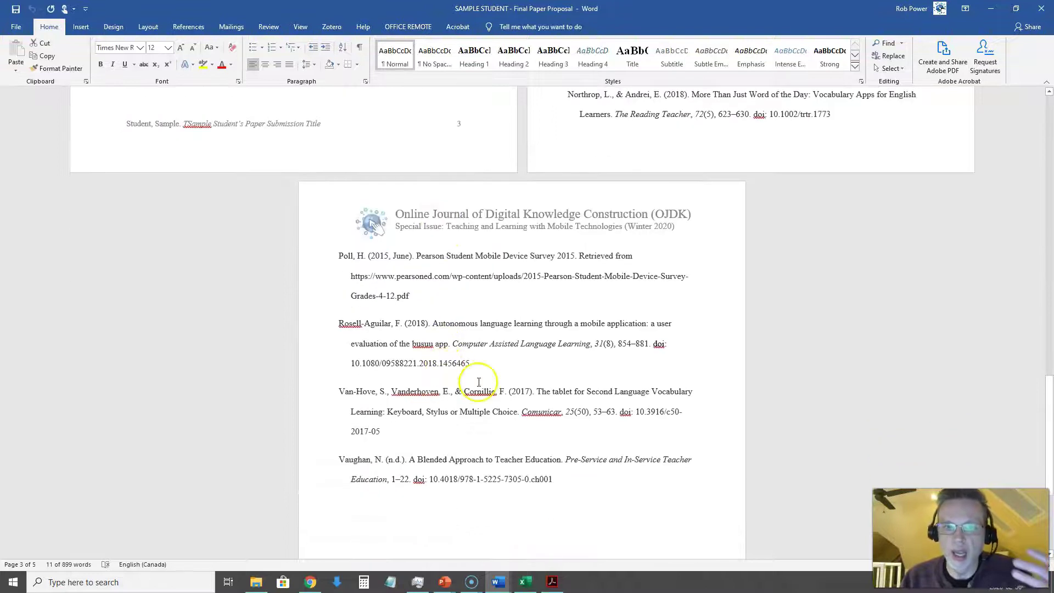
scroll(445, 434, up, 6)
scroll(442, 428, up, 10)
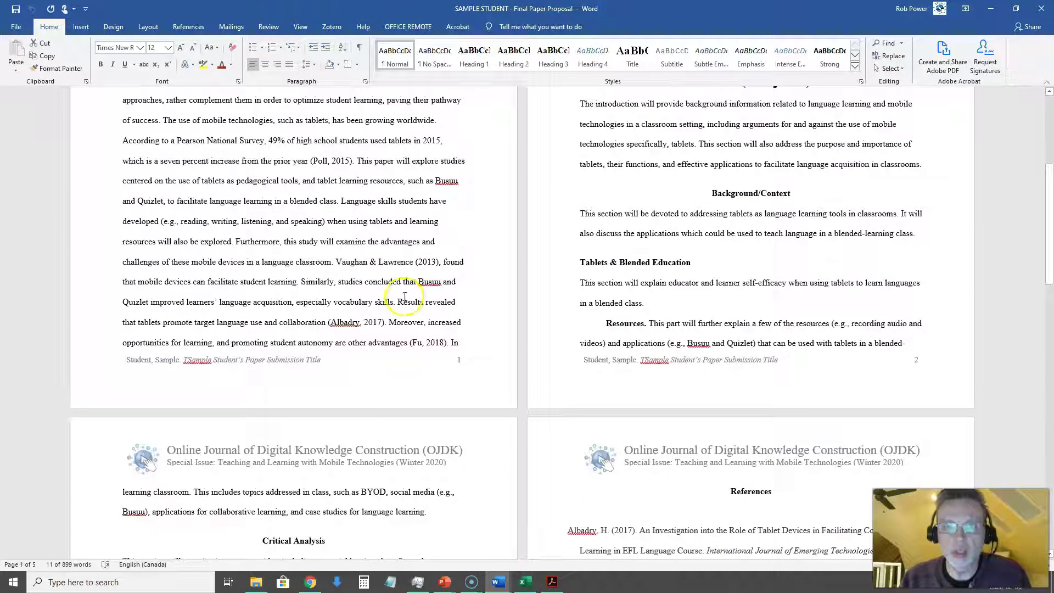
Enter X in S2 (And) and Y2 (Proper) for the first student on the CHECKLIST sheet
click(527, 584)
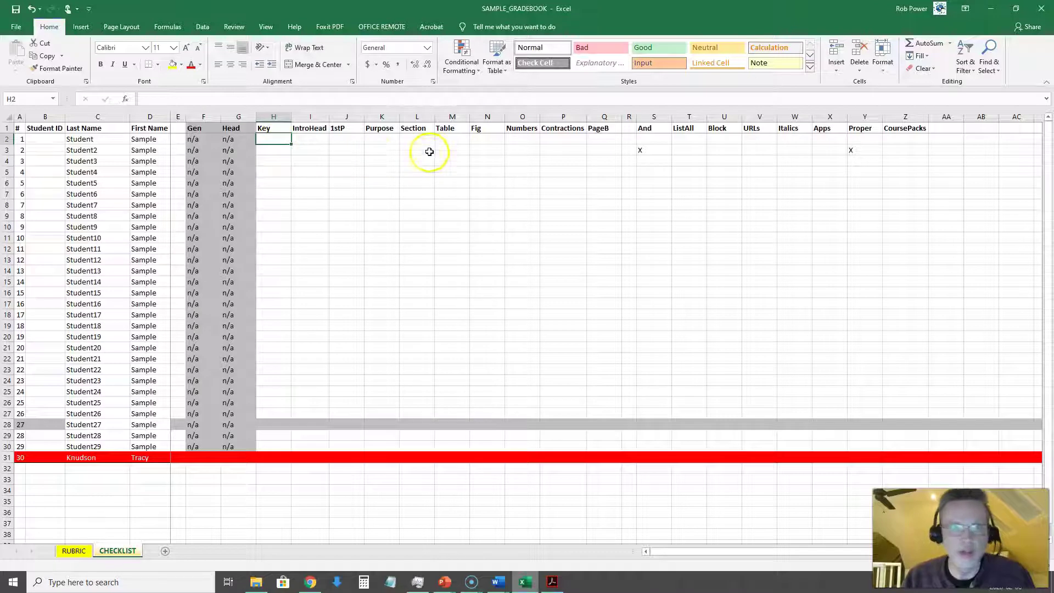
click(652, 139)
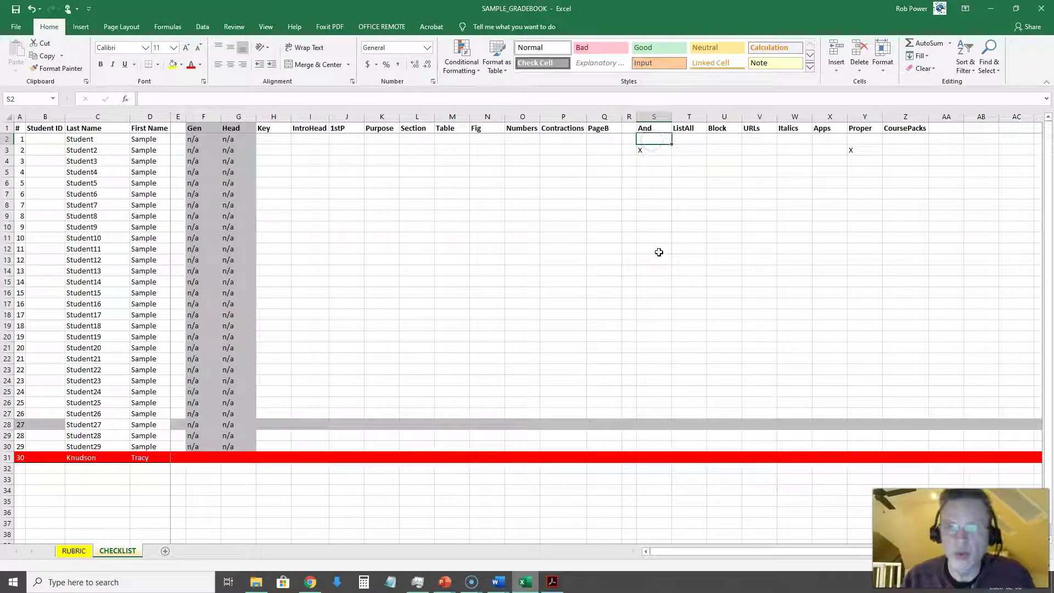
text(X)
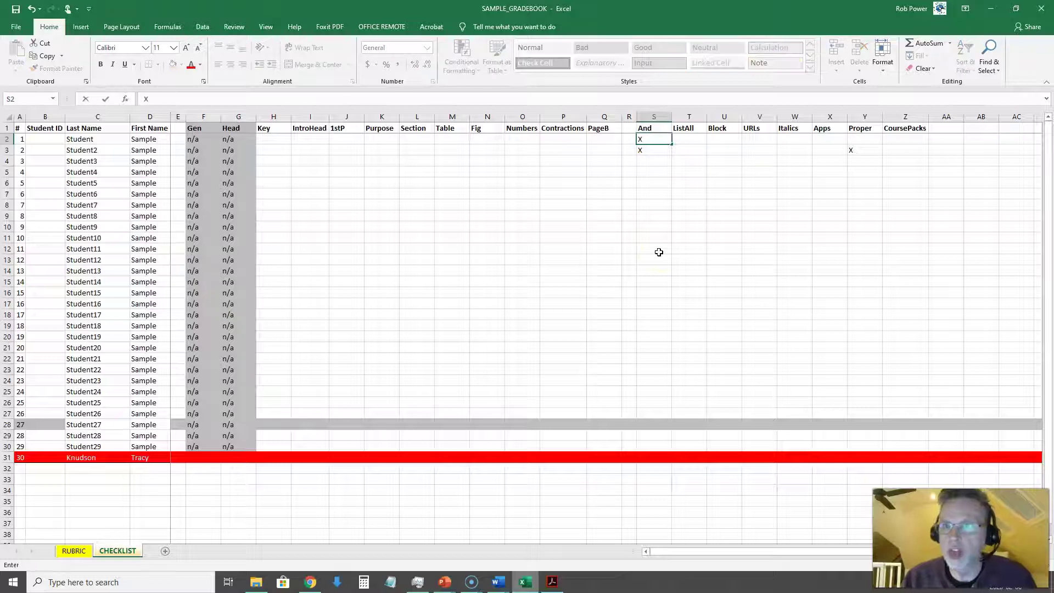
click(861, 140)
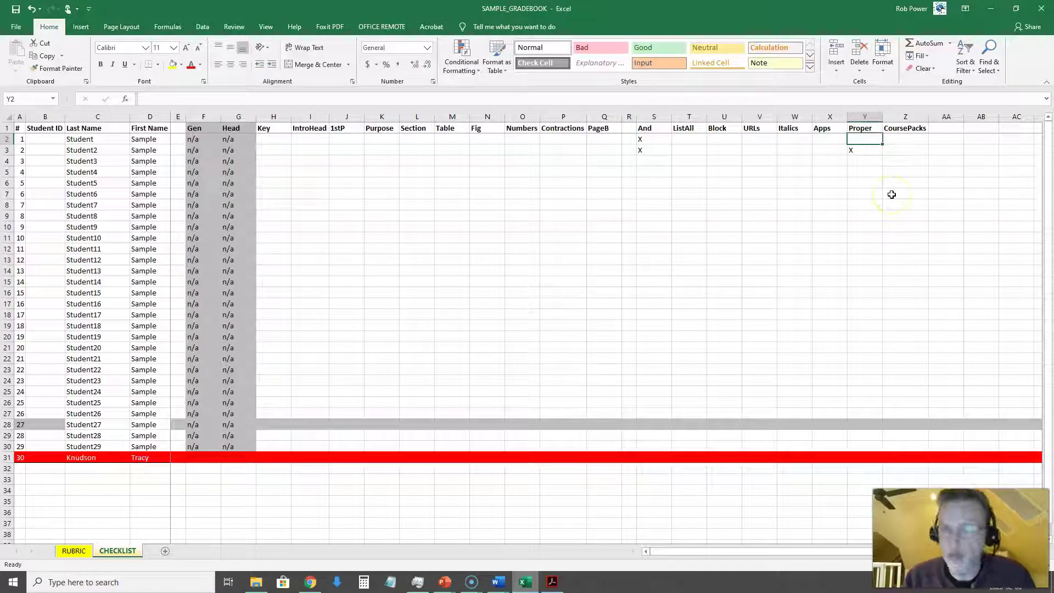
text(X)
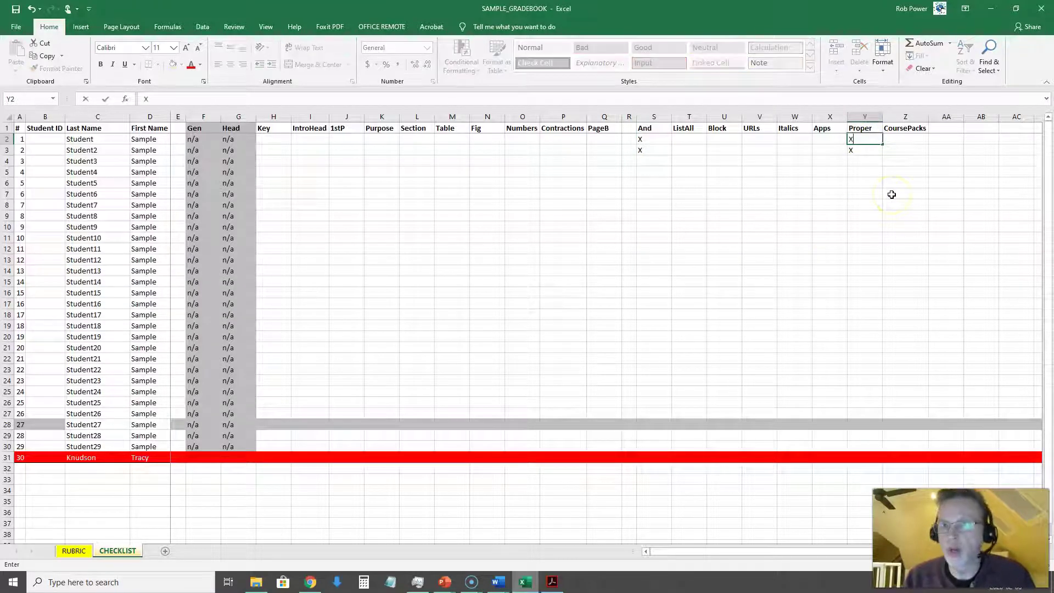
click(748, 208)
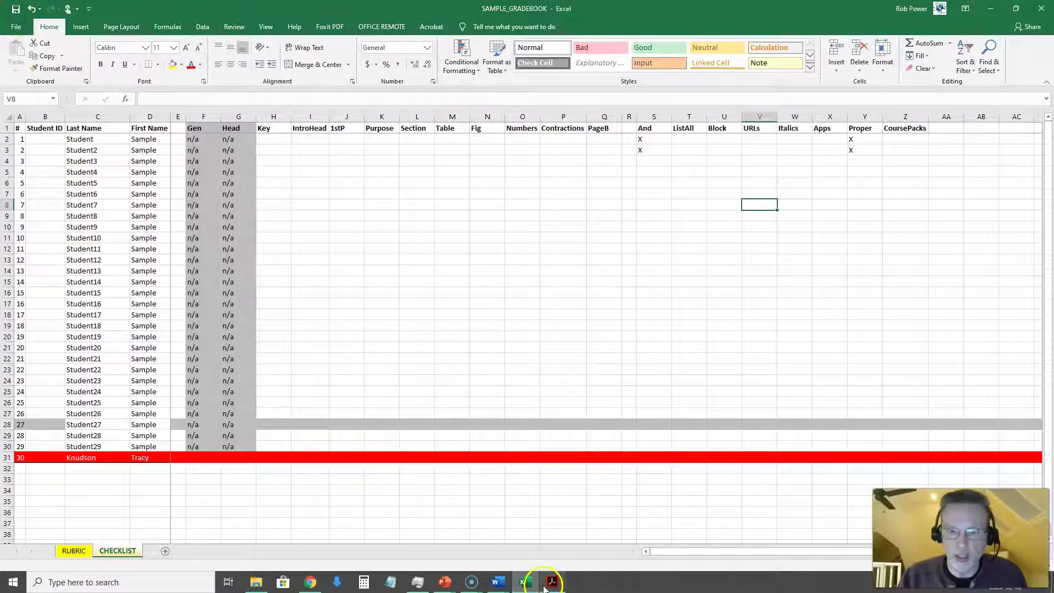
Restrict the APA checklist's recipient list to only the first student and preview the merged result
click(504, 585)
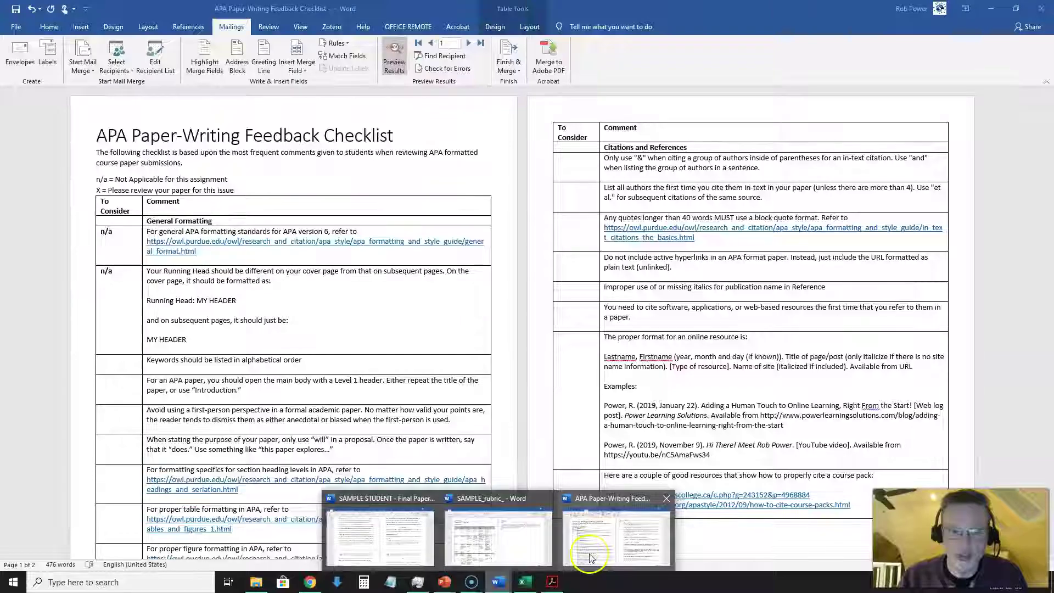
click(557, 496)
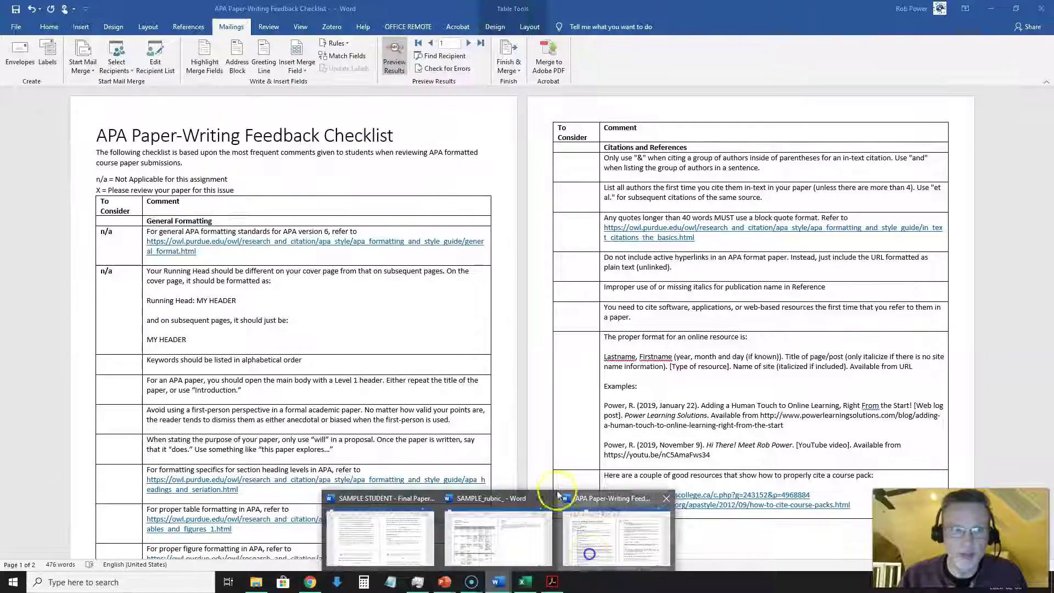
click(157, 64)
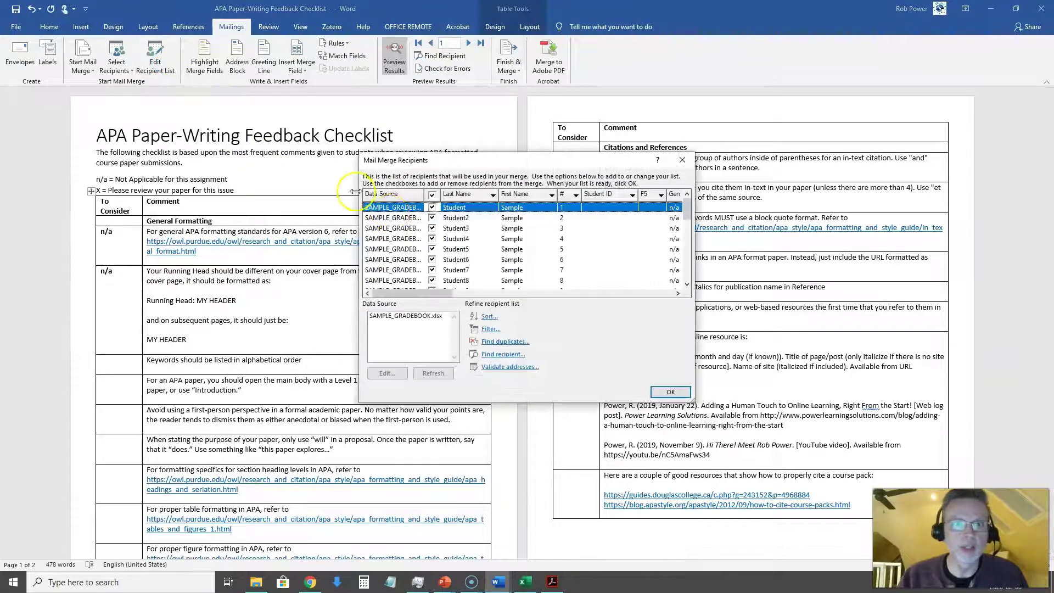
click(432, 195)
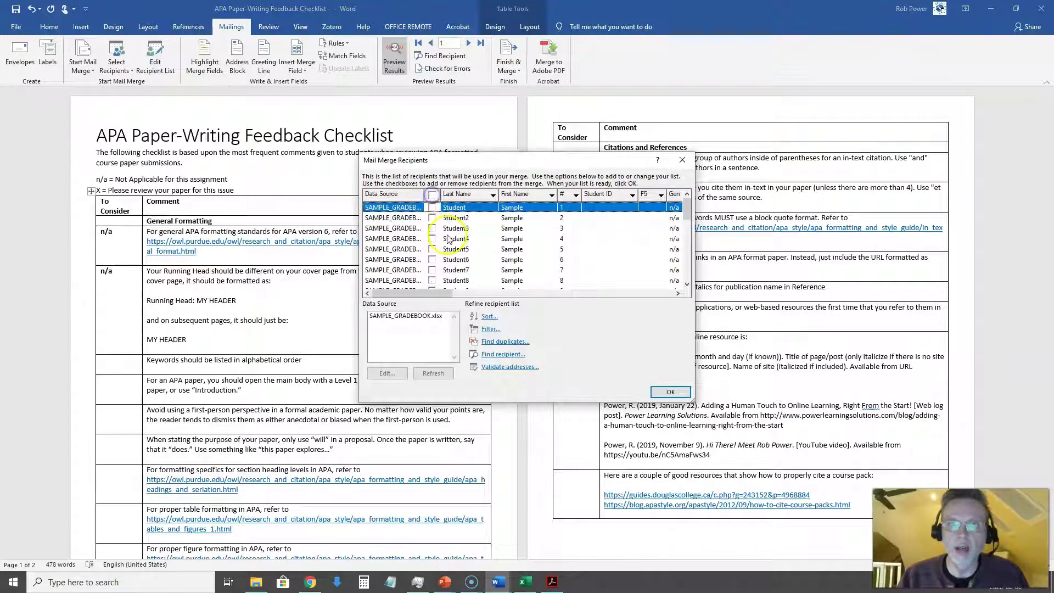
click(433, 208)
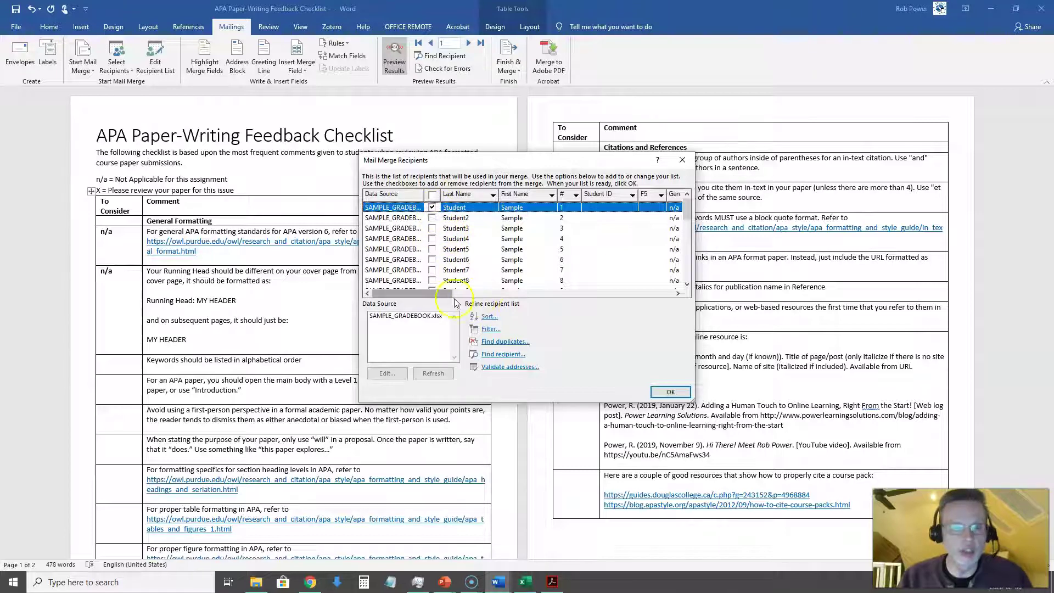
click(670, 393)
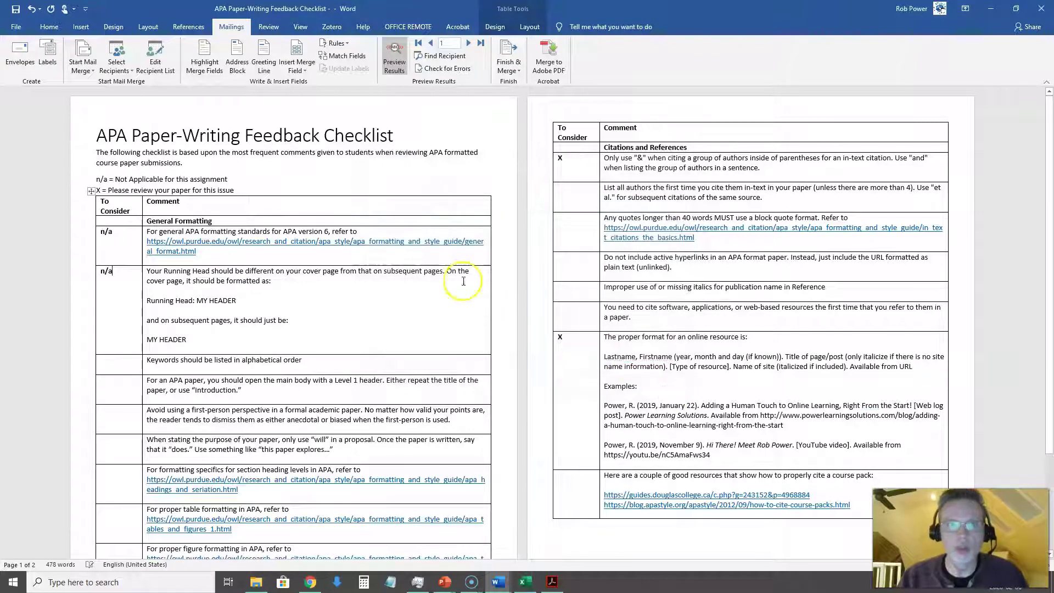
click(501, 73)
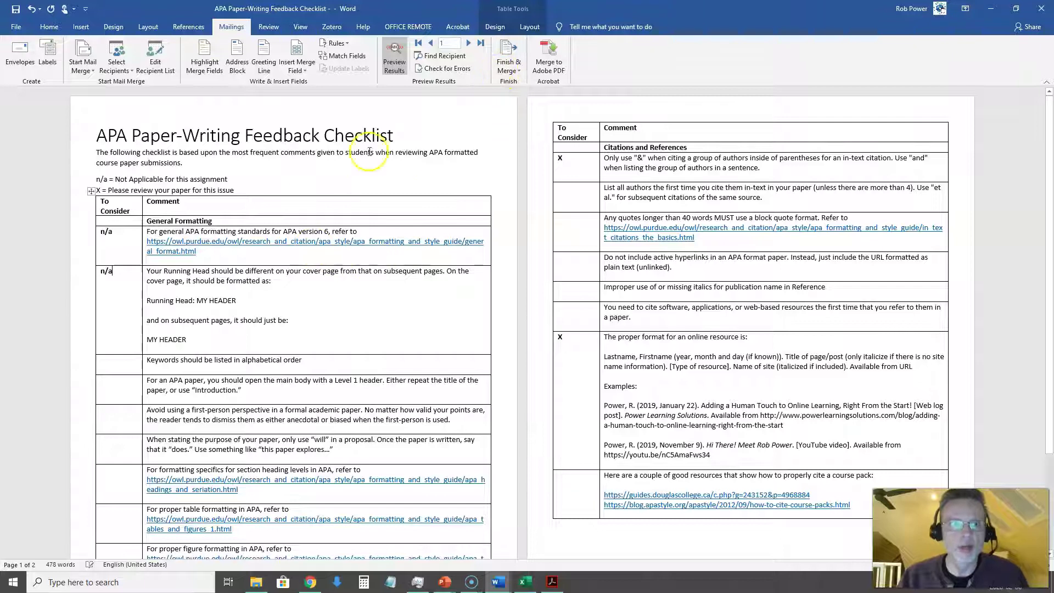
scroll(475, 225, down, 3)
scroll(463, 241, up, 3)
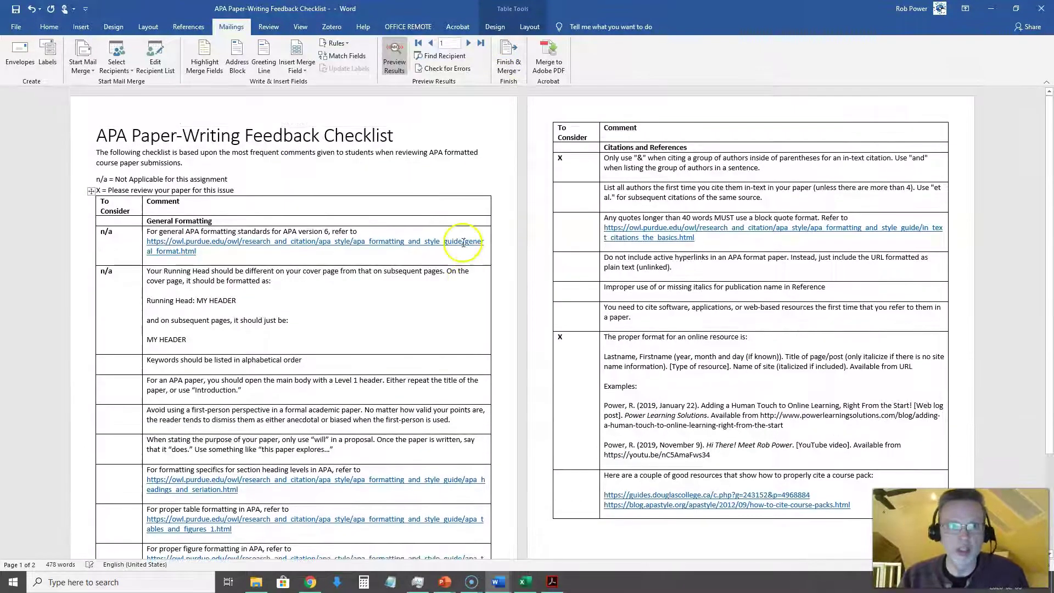
Visit the File backstage, then bring the SAMPLE_rubric_ document back in front
click(23, 30)
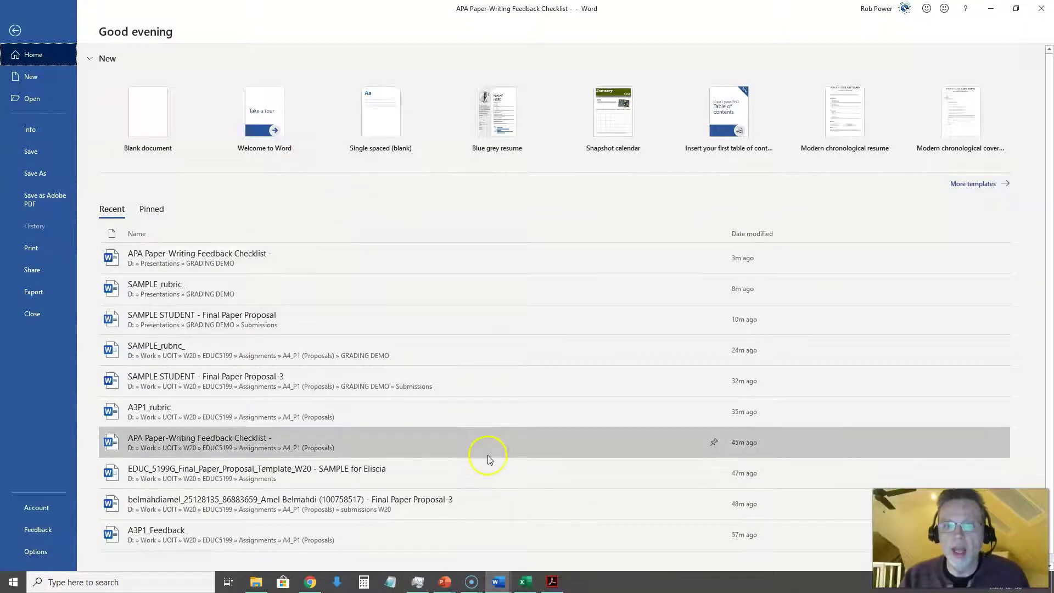
mouse_move(500, 583)
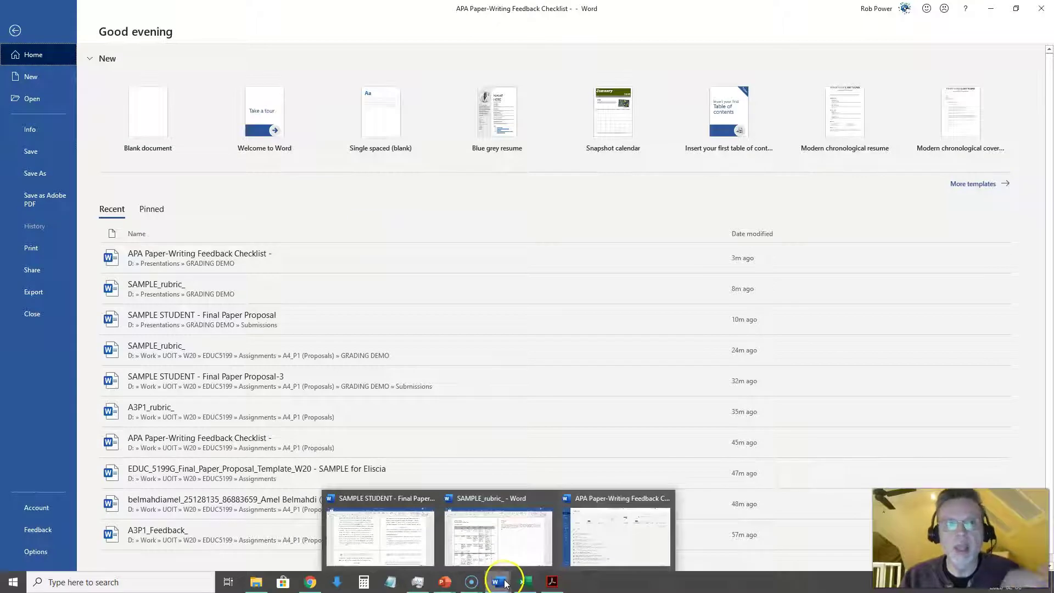
click(499, 552)
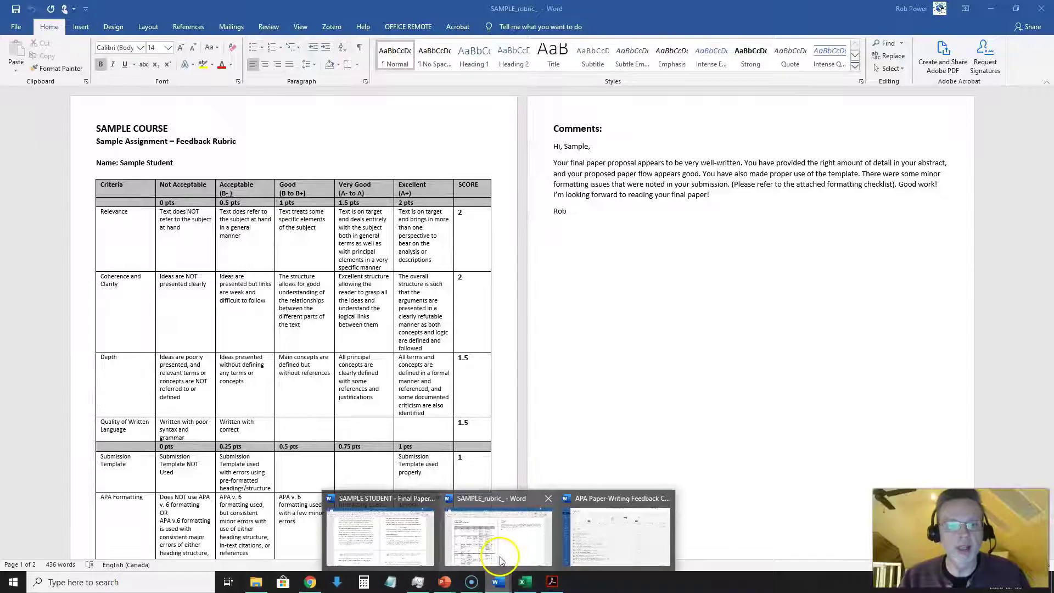